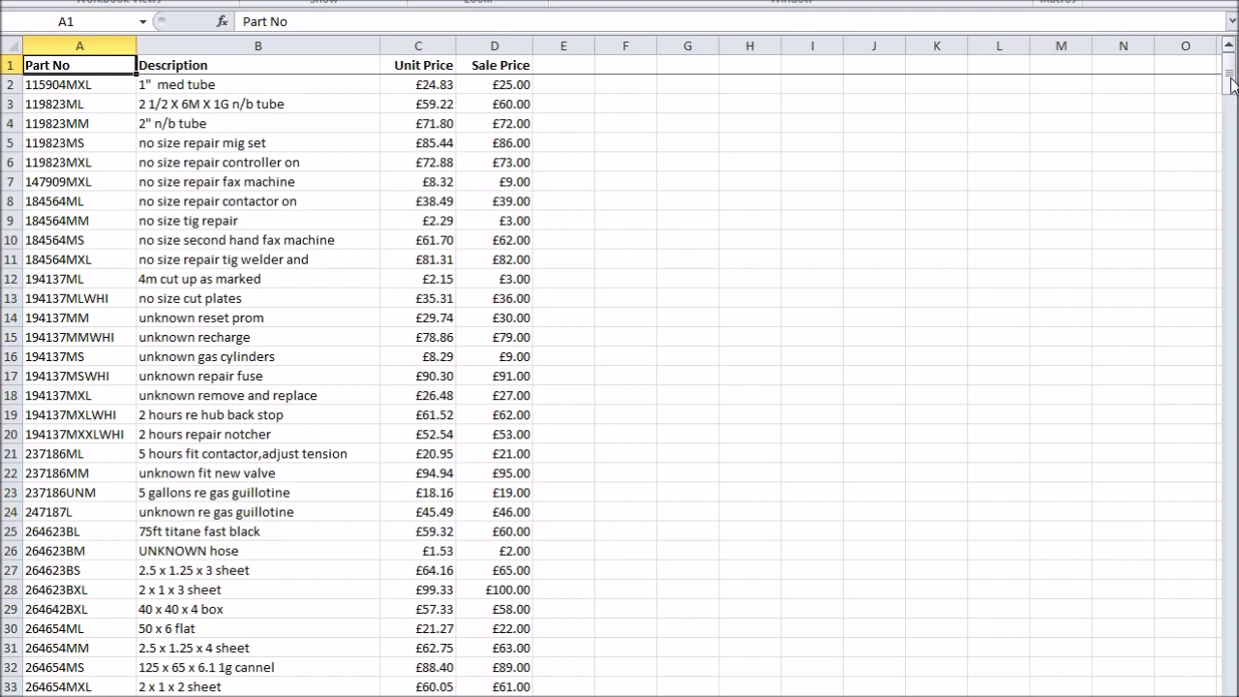
Copy part number 264654MXL from the Word order document.
mouse_move(1233, 85)
mouse_down()
mouse_move(1228, 325)
mouse_move(1227, 77)
mouse_up()
key(alt+Tab)
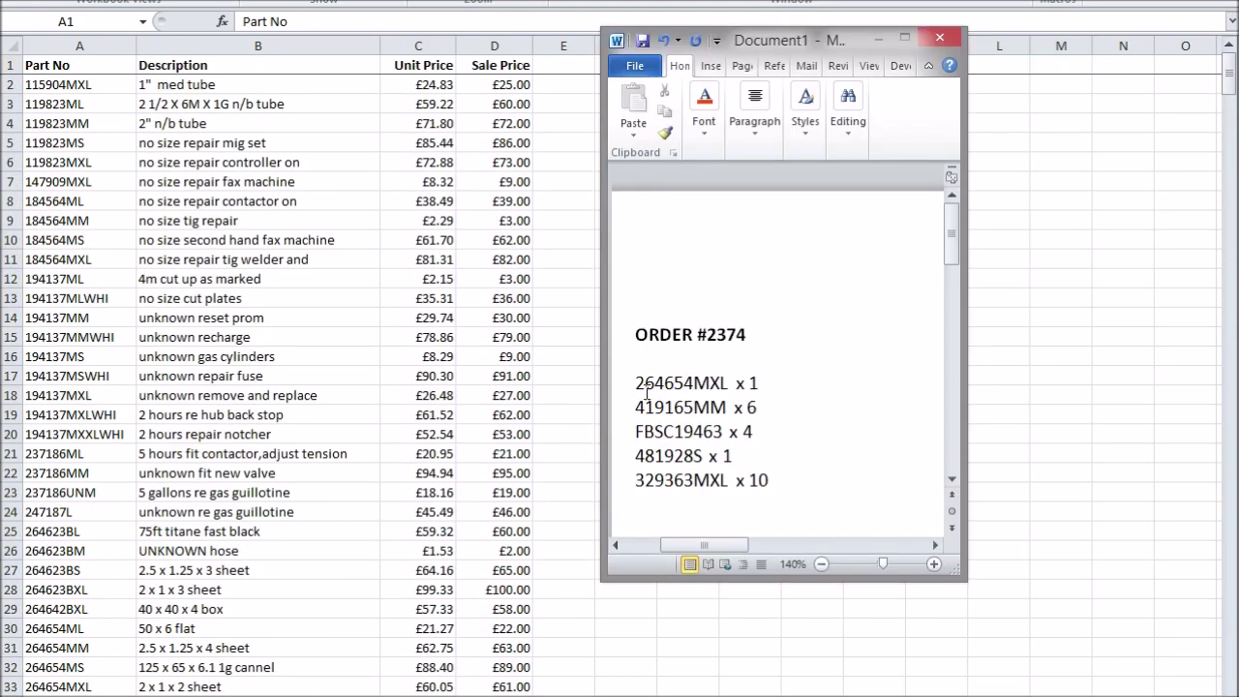
drag(639, 385, 730, 384)
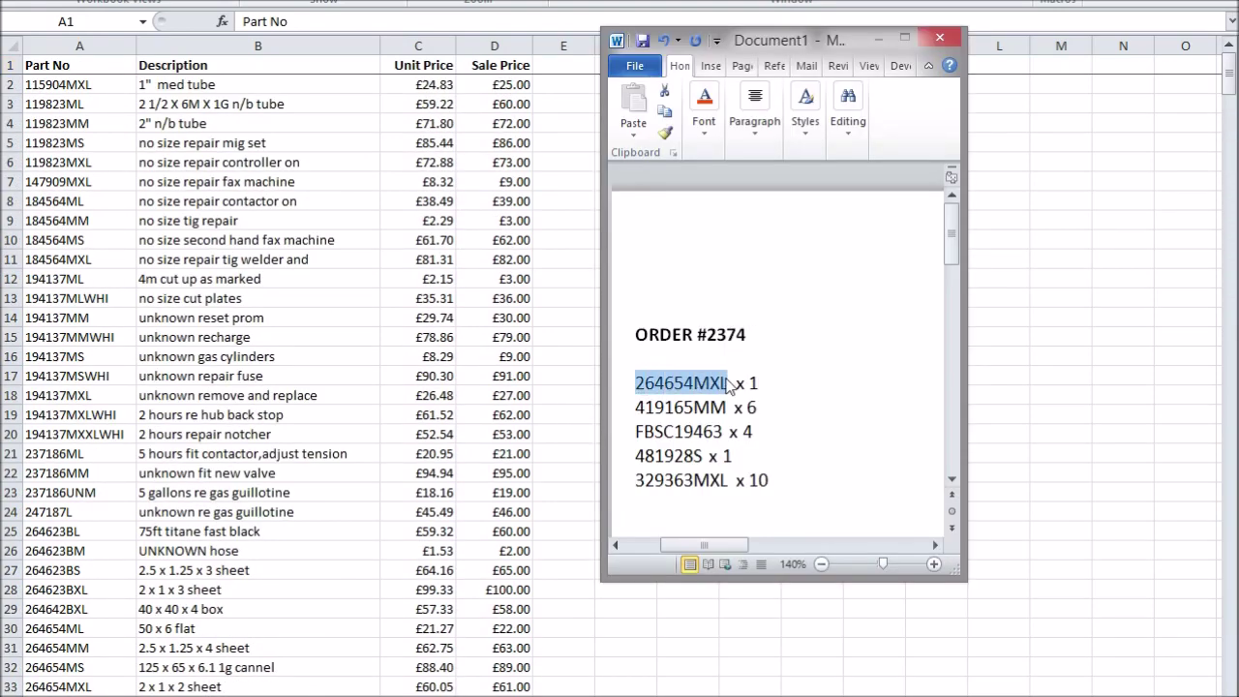
key(ctrl+c)
Search the Excel price list for 264654MXL with Find All.
key(alt+Tab)
click(205, 244)
key(ctrl+f)
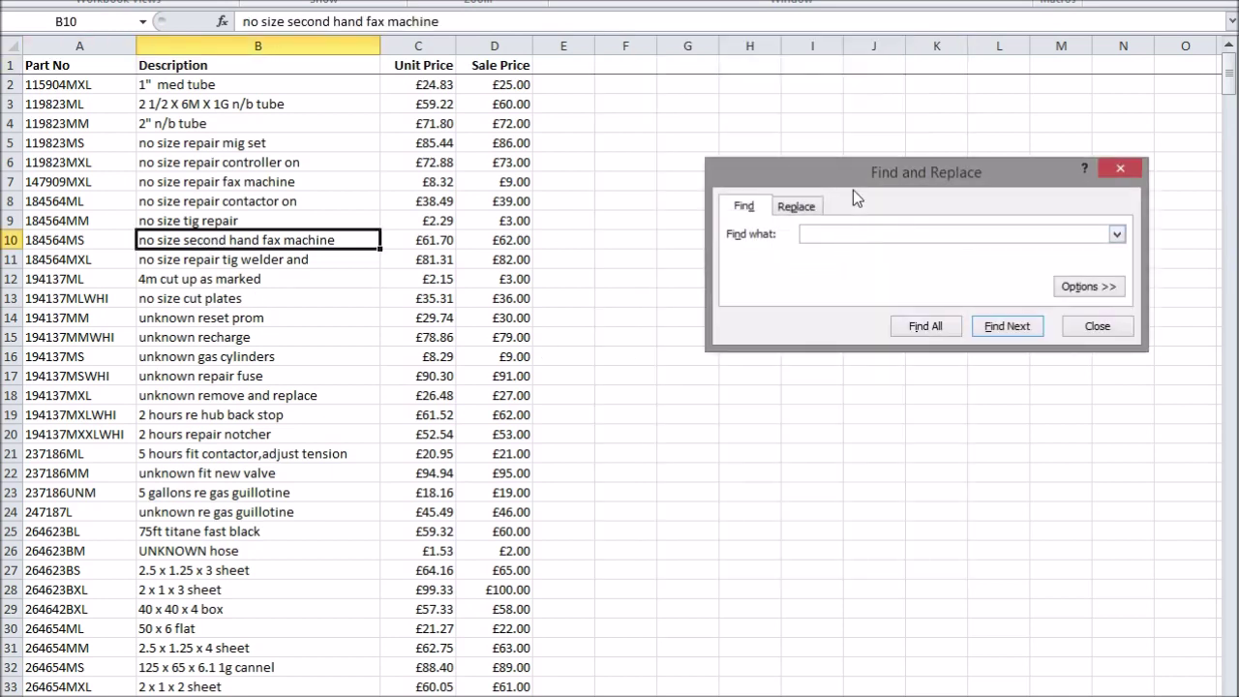
drag(852, 189, 720, 186)
key(ctrl+v)
click(796, 323)
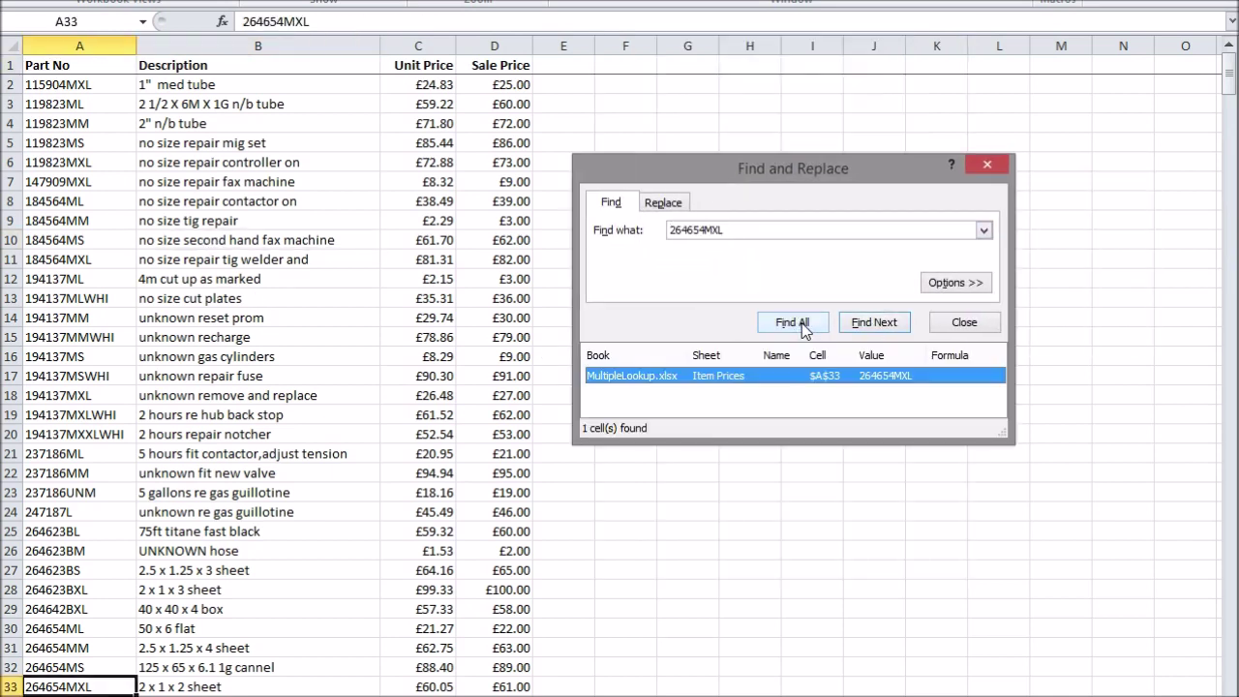
click(938, 322)
Copy row A33:D33 for 264654MXL and paste it below the Word order list.
click(145, 667)
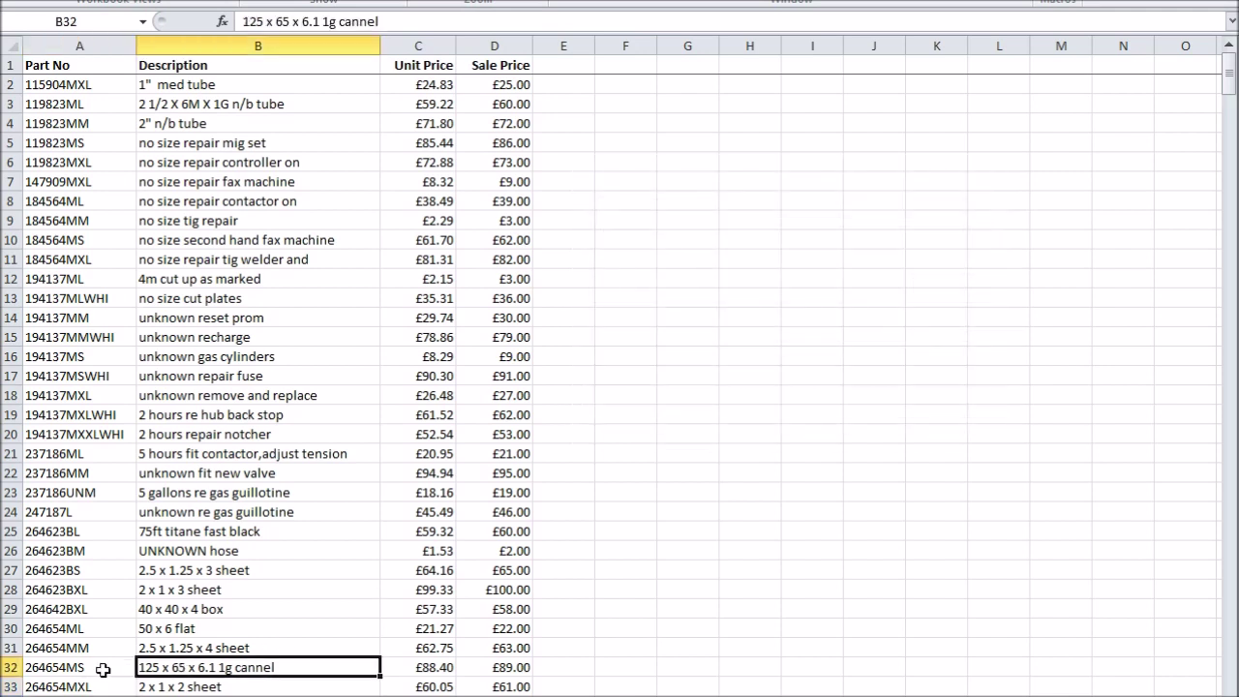
drag(87, 686, 484, 686)
key(ctrl+c)
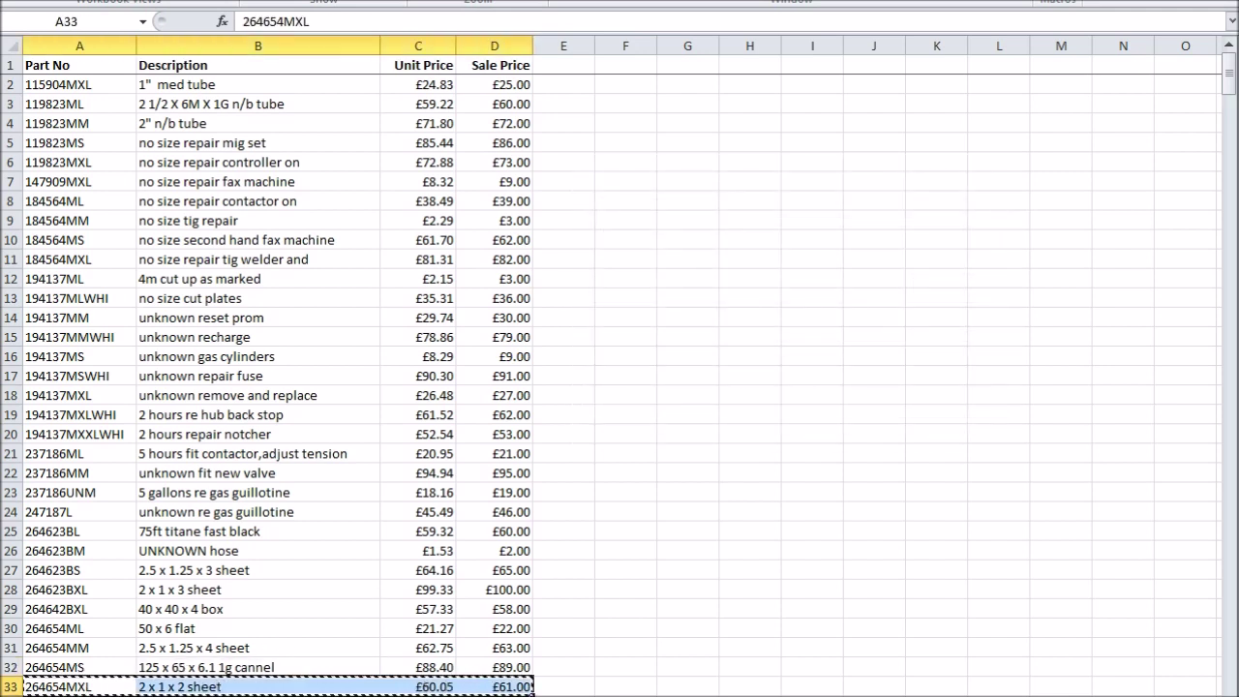
key(alt+Tab)
click(823, 474)
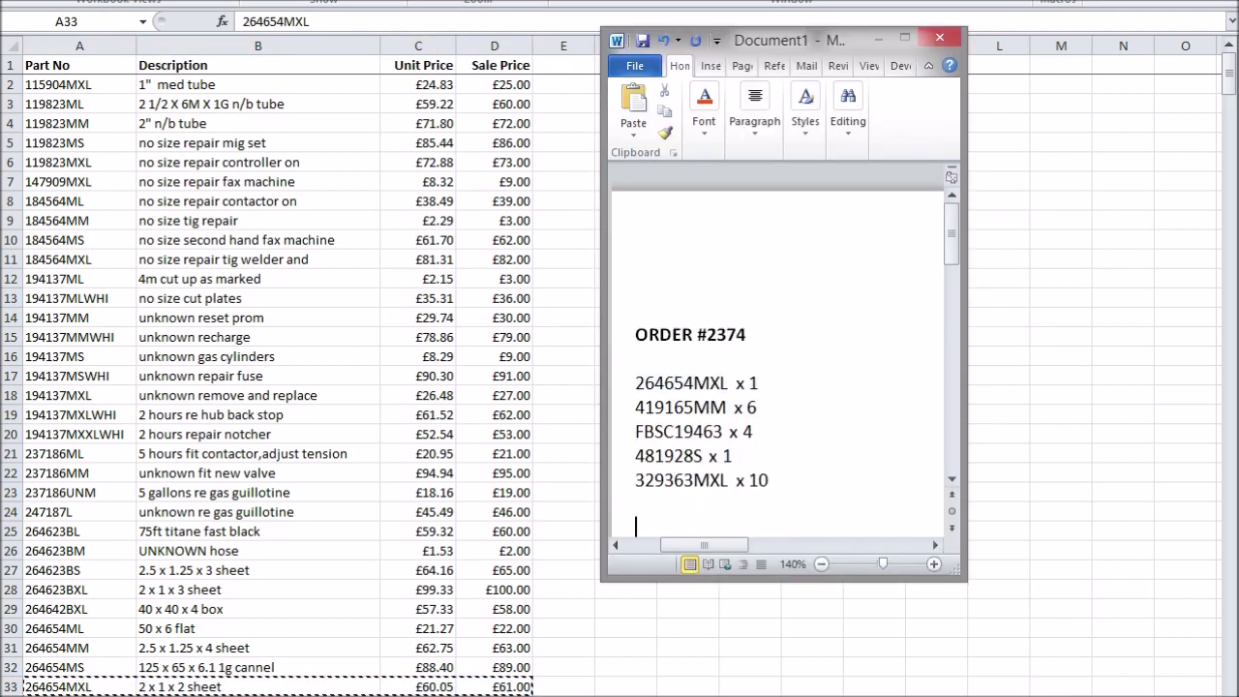
key(ctrl+v)
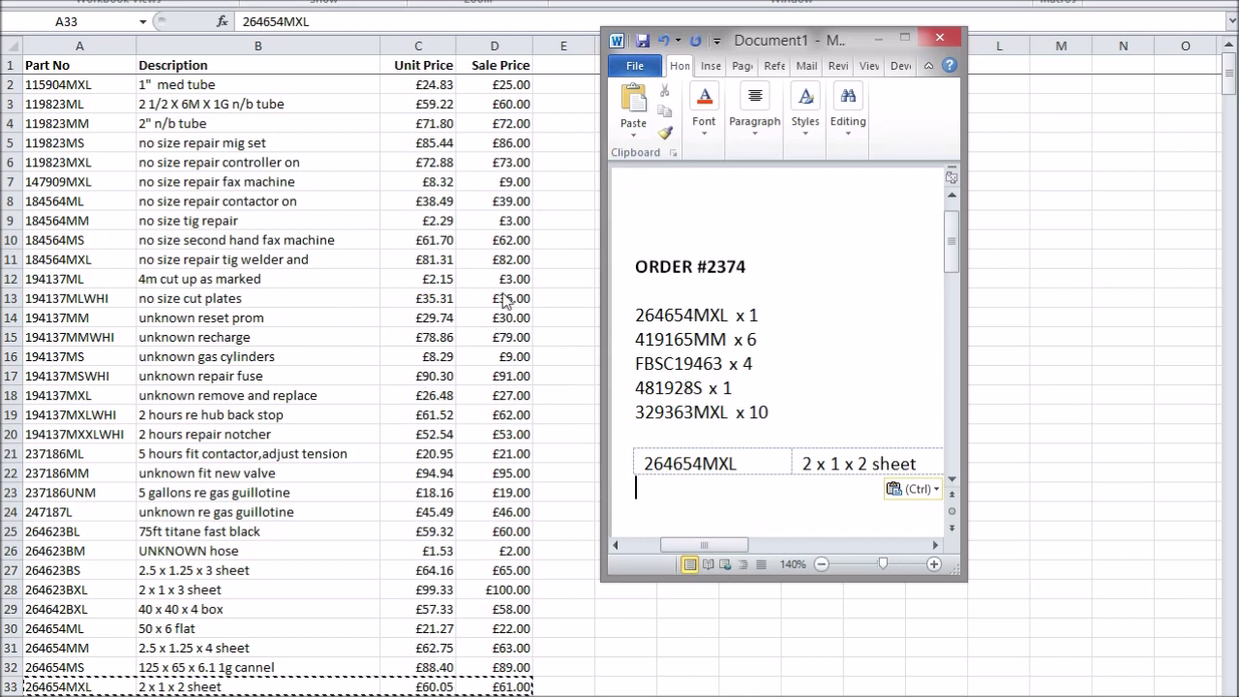
key(alt+Tab)
click(414, 318)
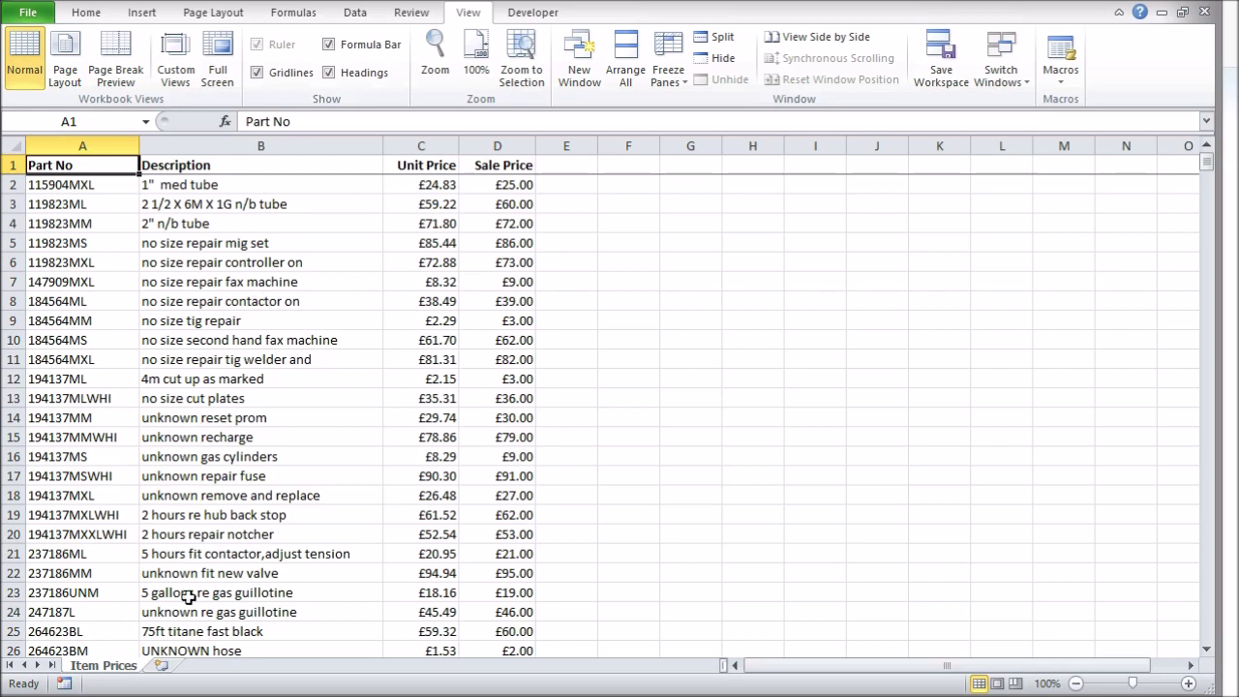
Insert a new worksheet beside Item Prices and rename it 'Lookup List'.
click(162, 667)
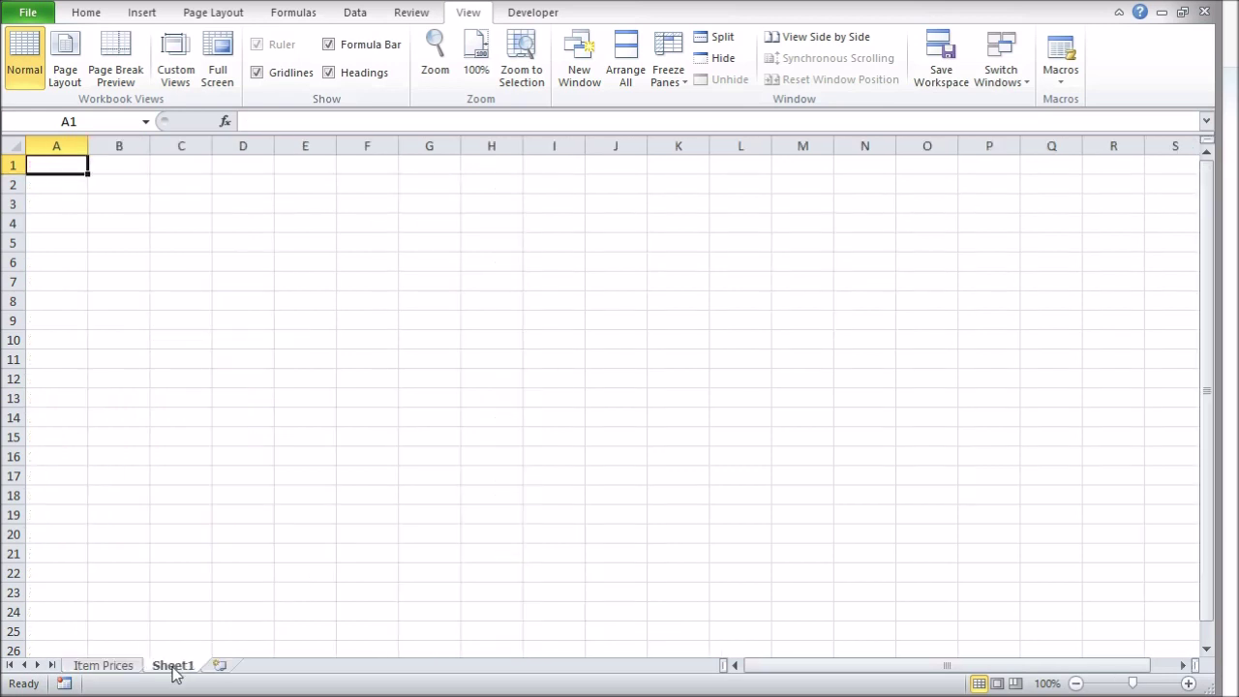
right_click(173, 667)
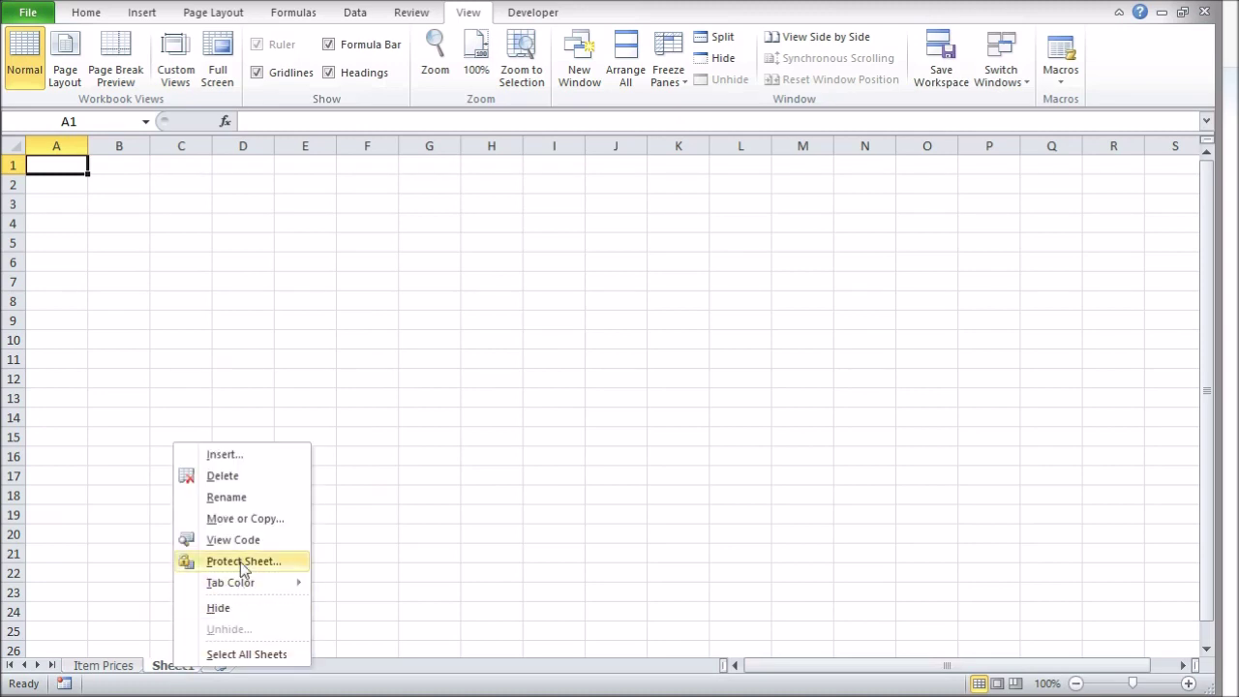
click(239, 504)
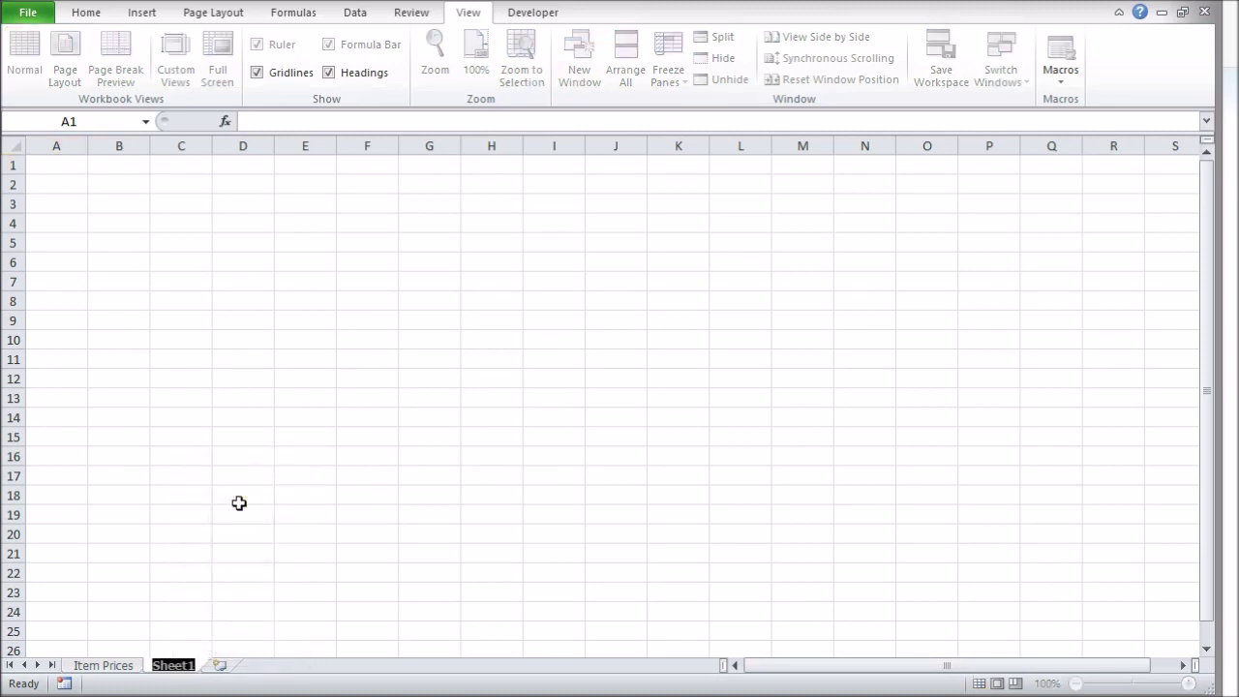
text(Lookup)
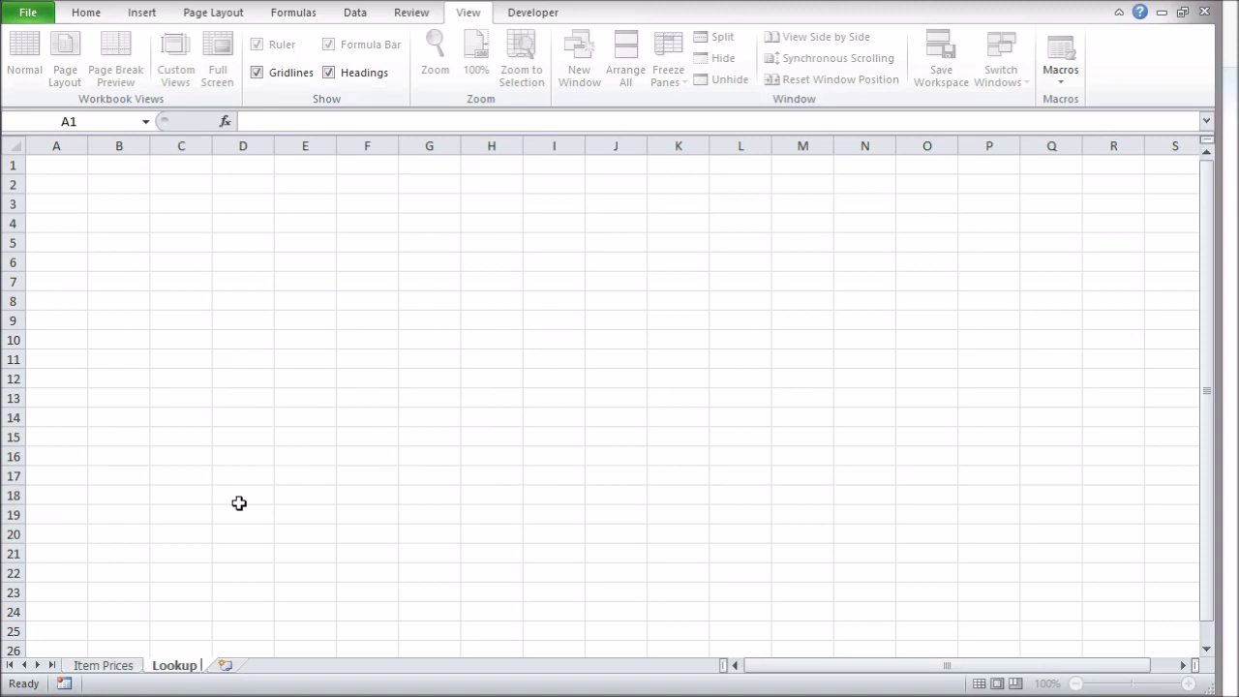
text( List)
key(Return)
click(104, 665)
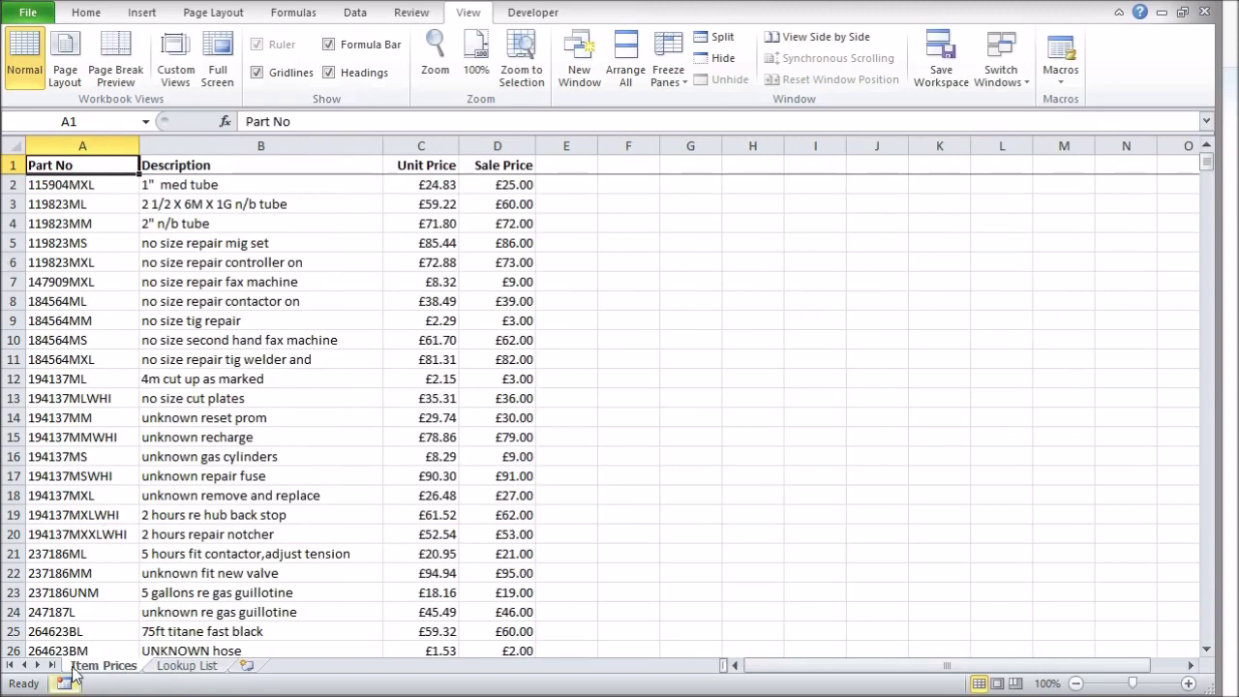
click(184, 666)
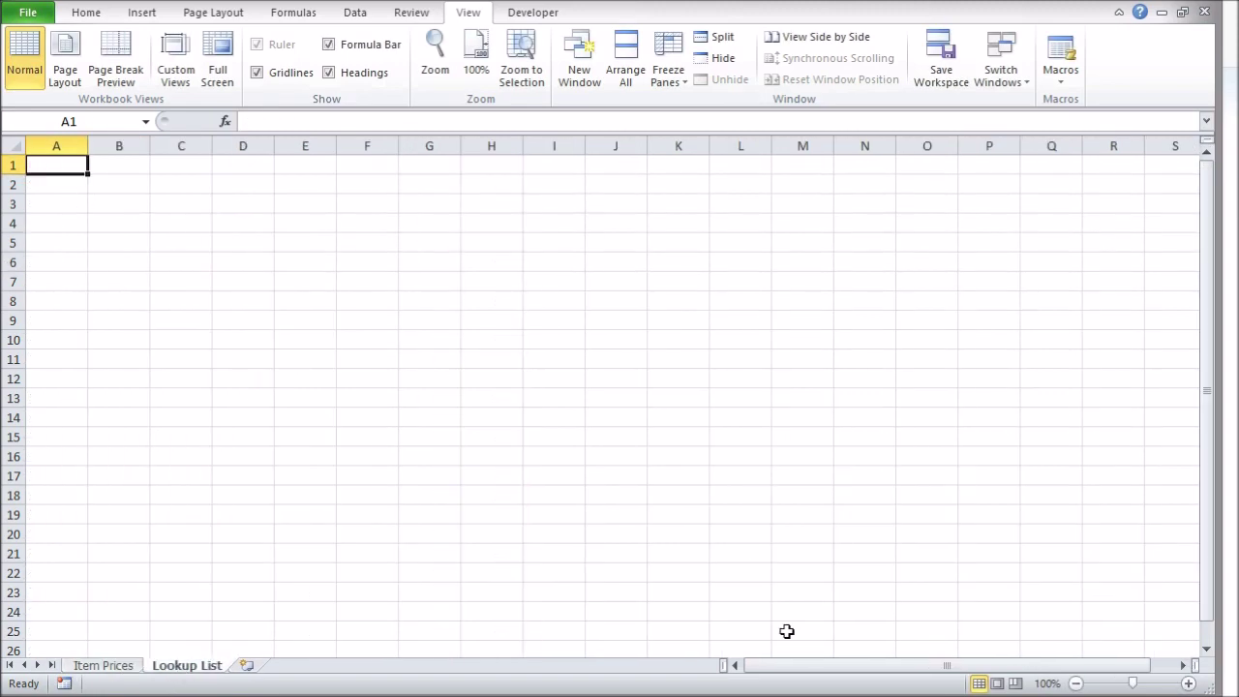
Enter the headings Part Numbers Requested in A1, Description in B1 and Price in C1.
click(55, 184)
click(54, 167)
click(297, 124)
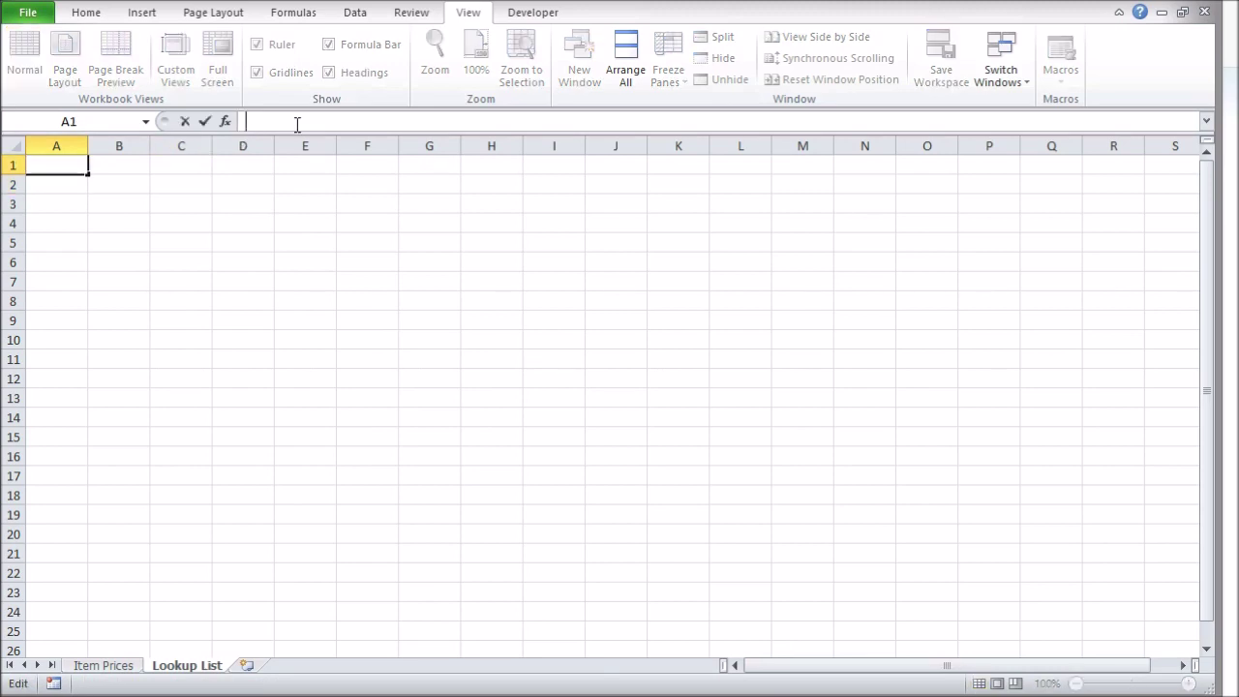
text(Part Number)
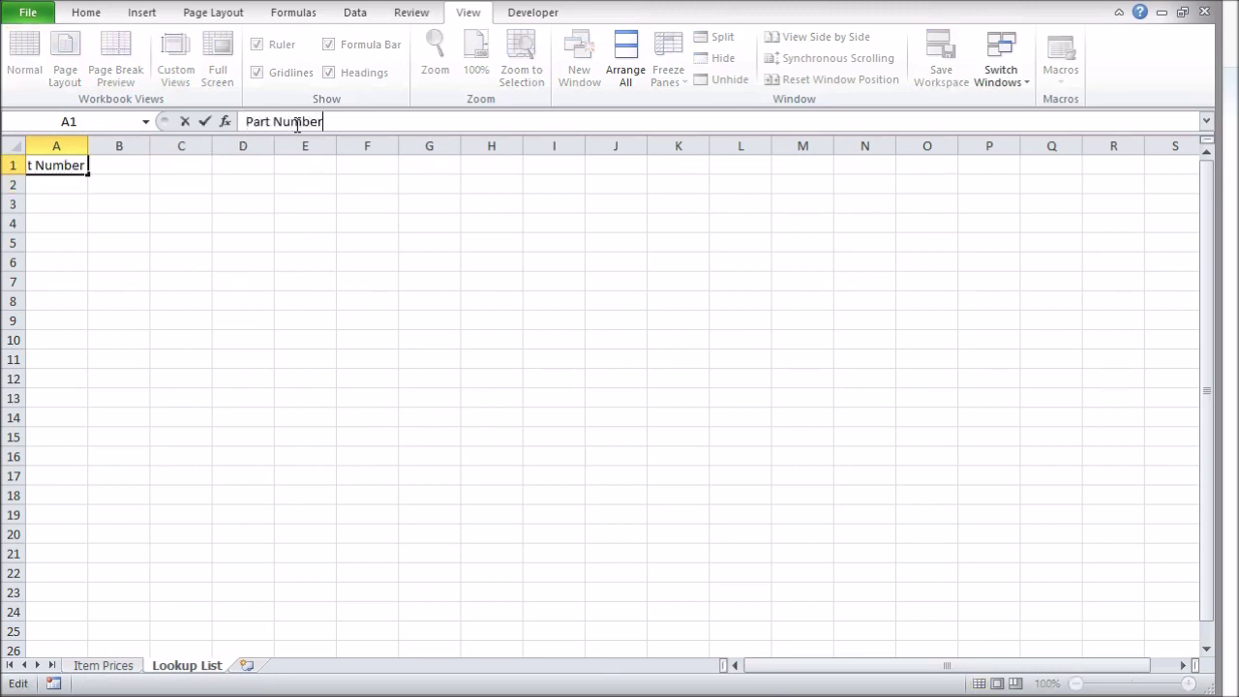
text(s Request)
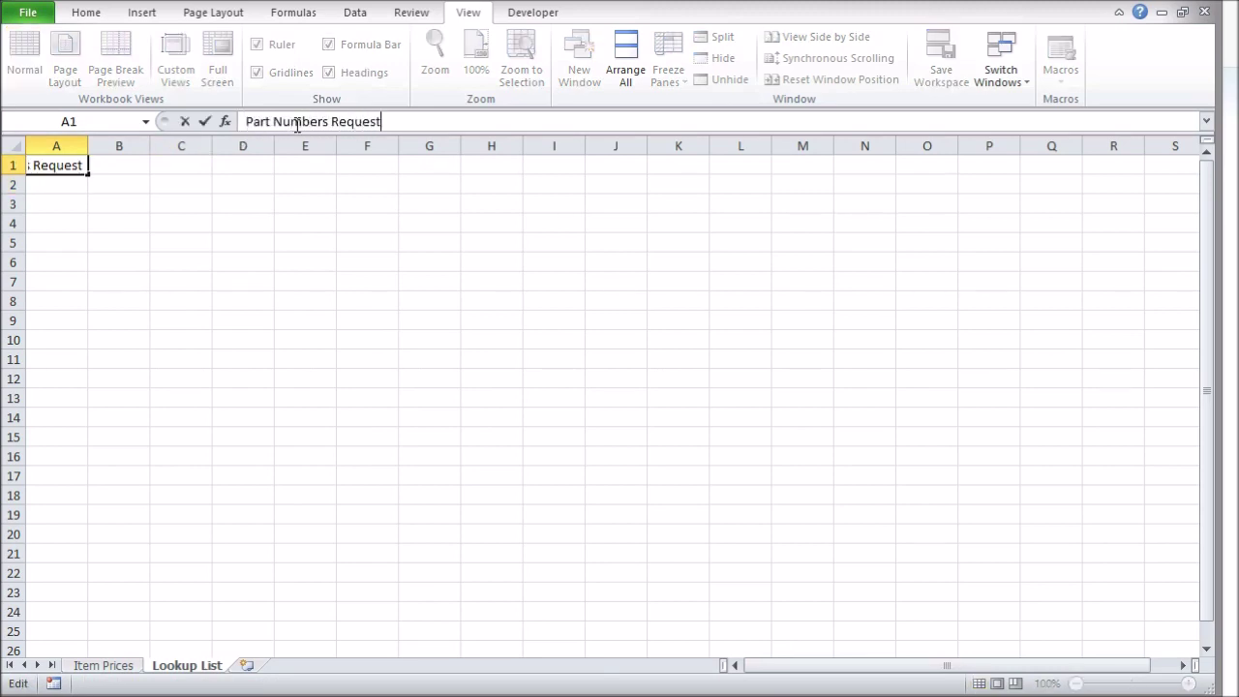
text(ed)
key(Return)
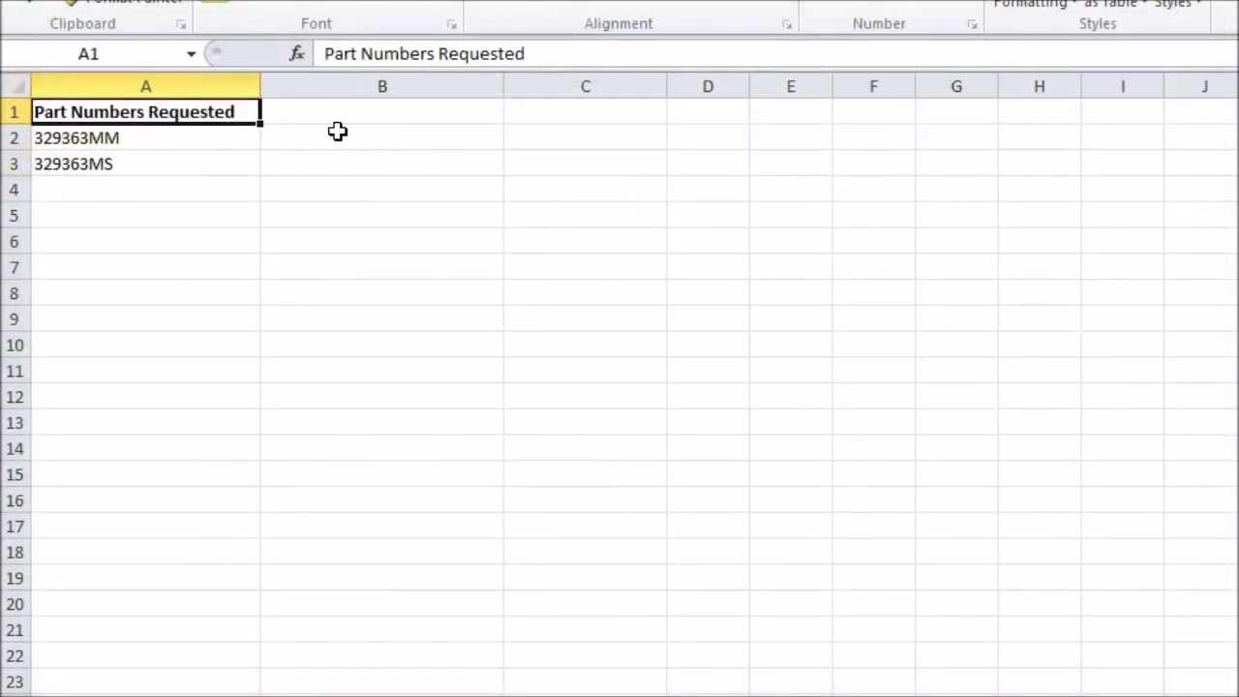
click(348, 108)
click(364, 56)
text(De)
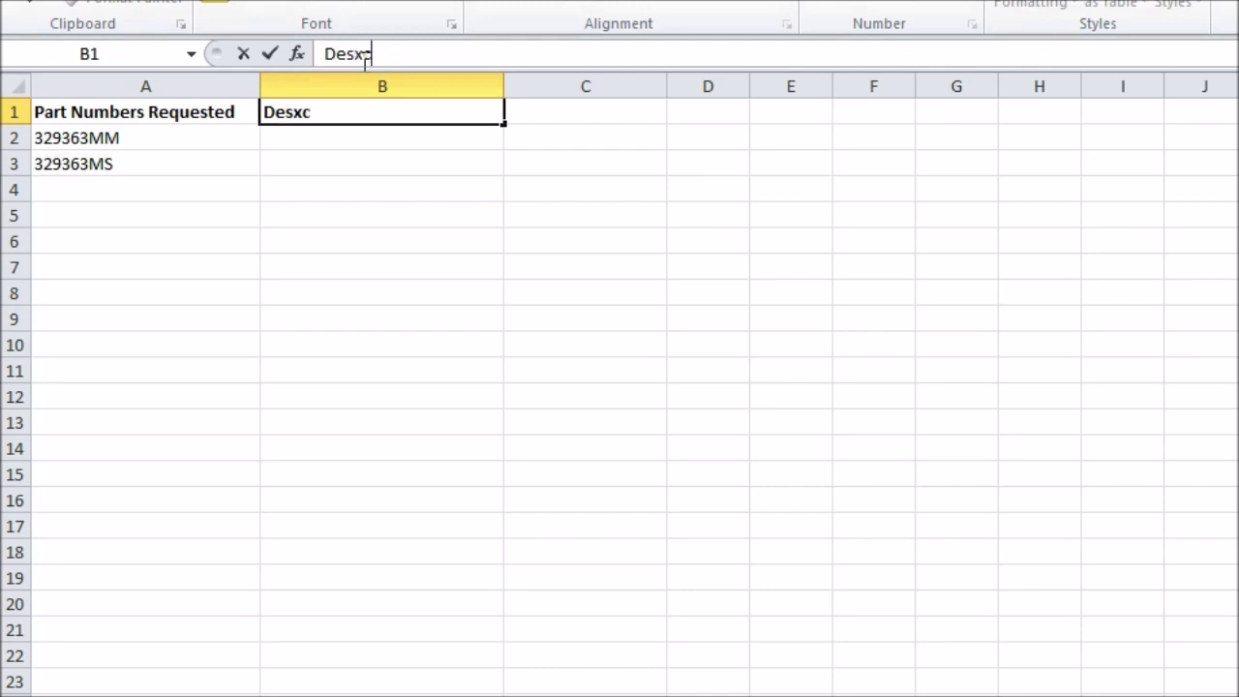
text(scriptio)
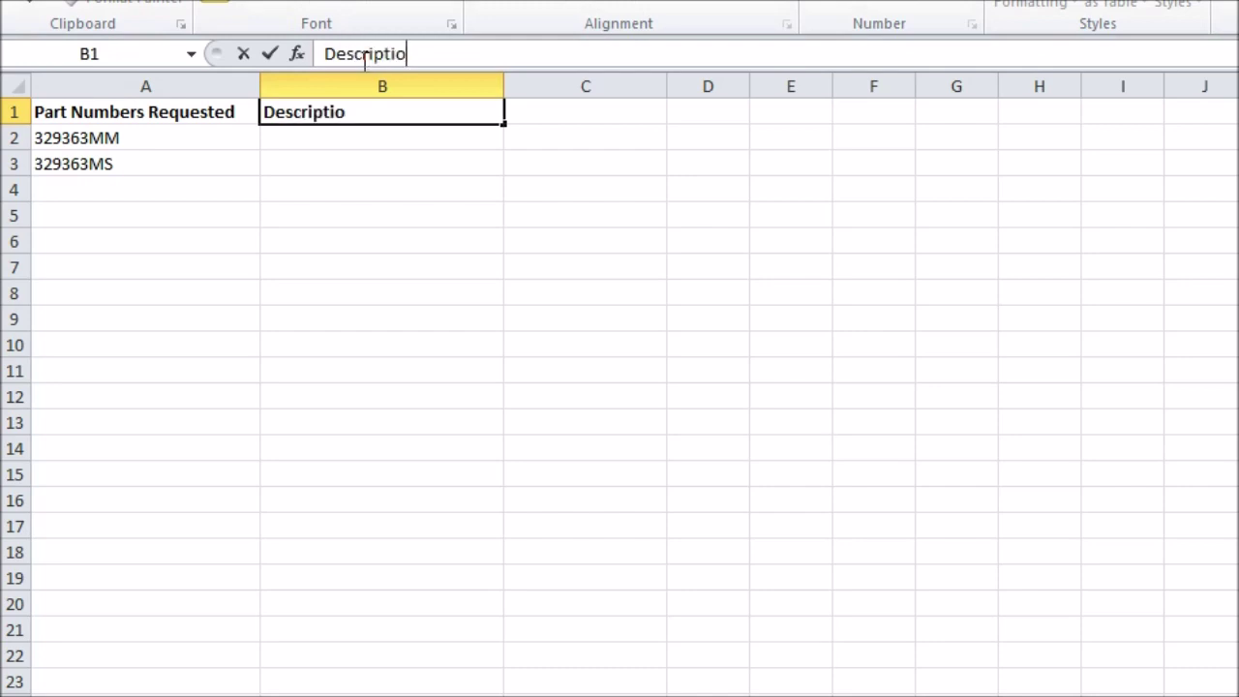
text(n)
key(Tab)
text(Price)
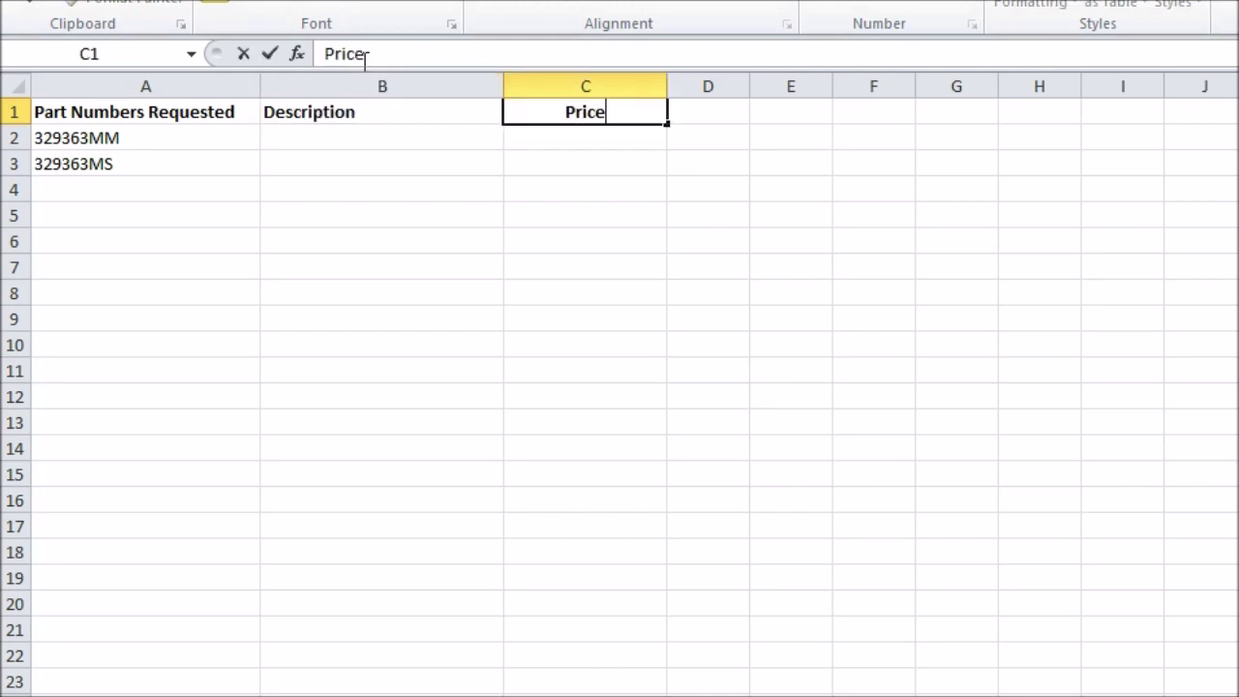
key(Tab)
click(329, 136)
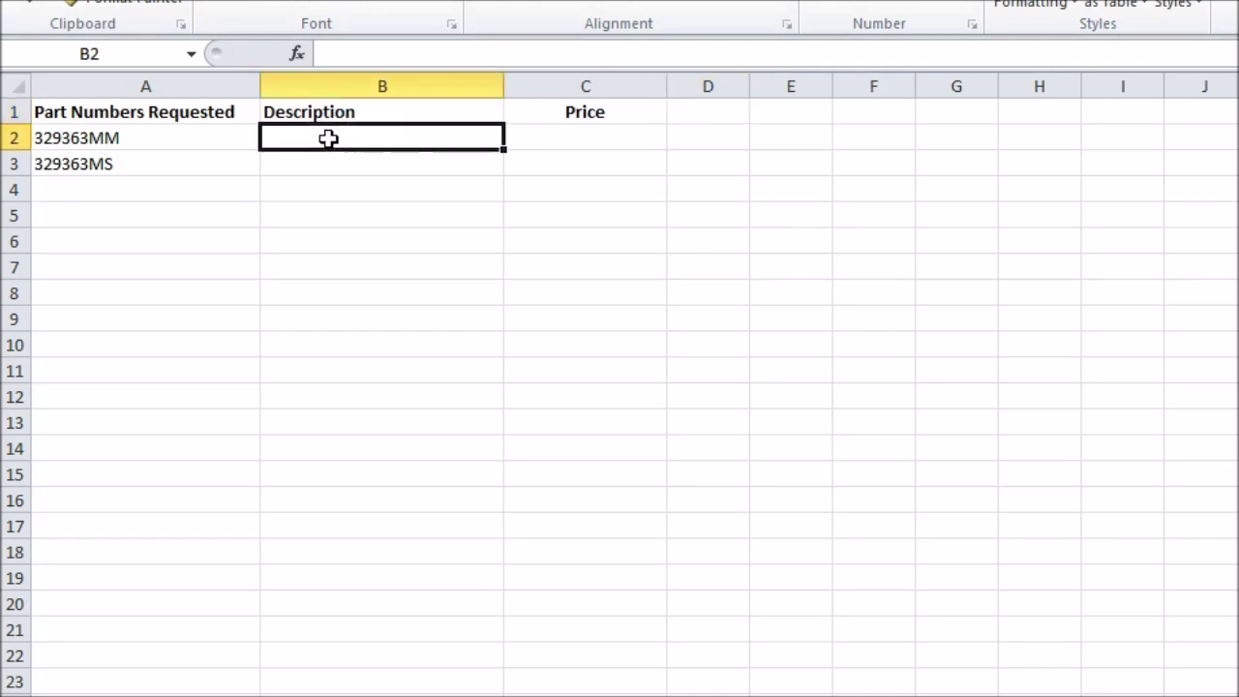
Enter =VLOOKUP(A2,'Item Prices'!A:D,2,FALSE) in B2, returning 25diam bar.
click(363, 53)
text(=)
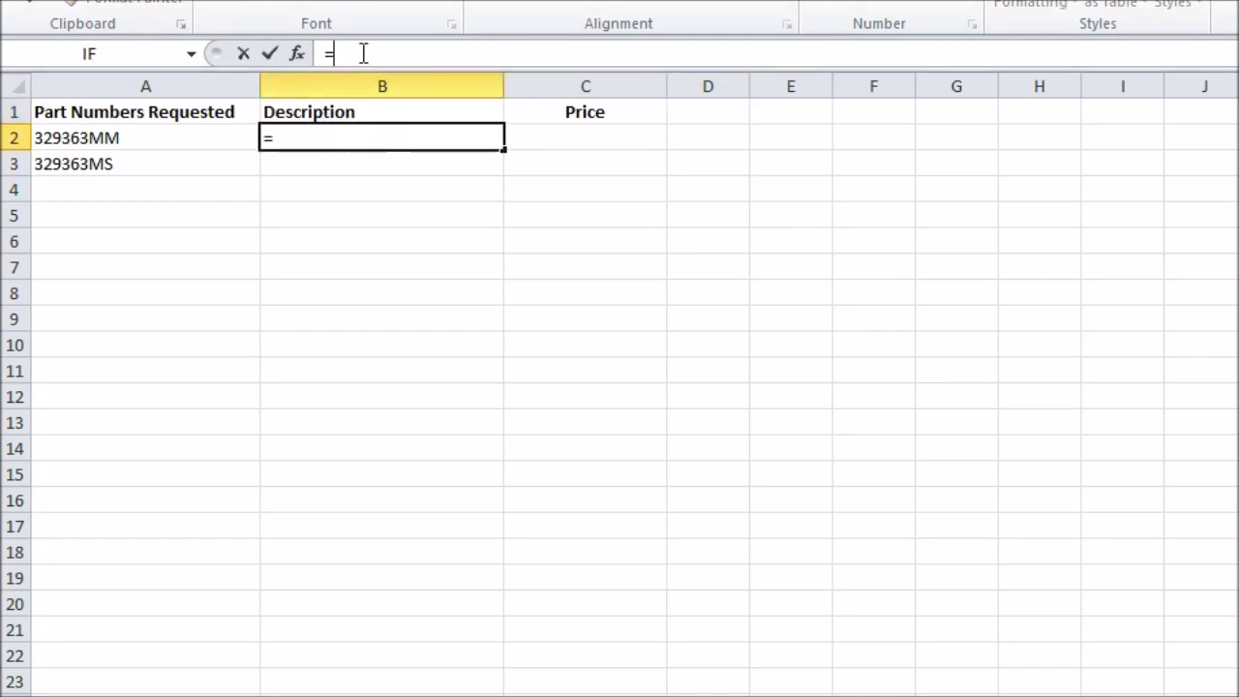
text(VLOOKUP()
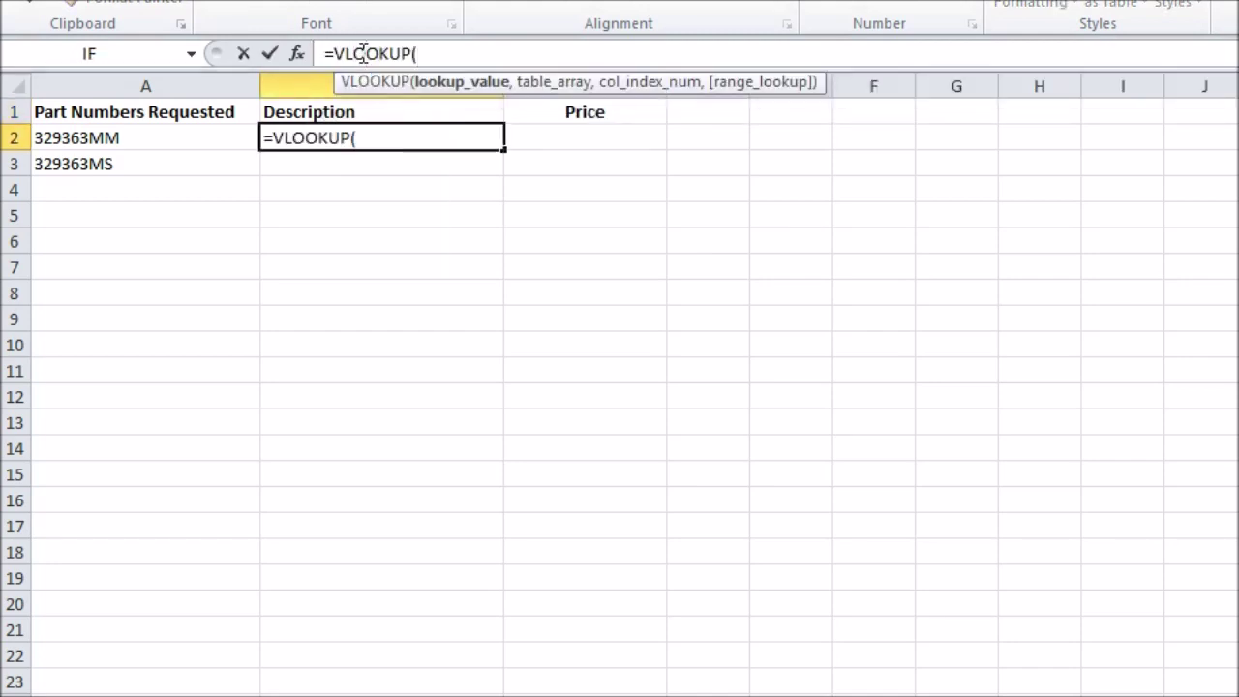
click(199, 139)
text(,)
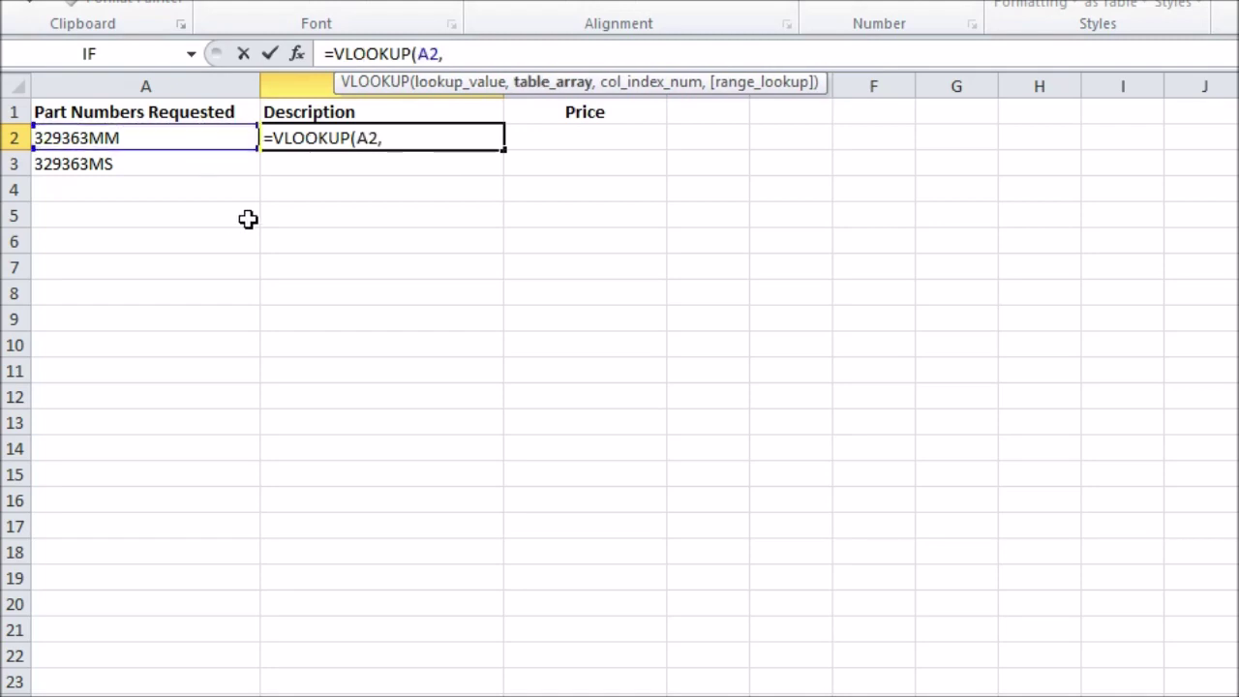
click(199, 693)
click(94, 85)
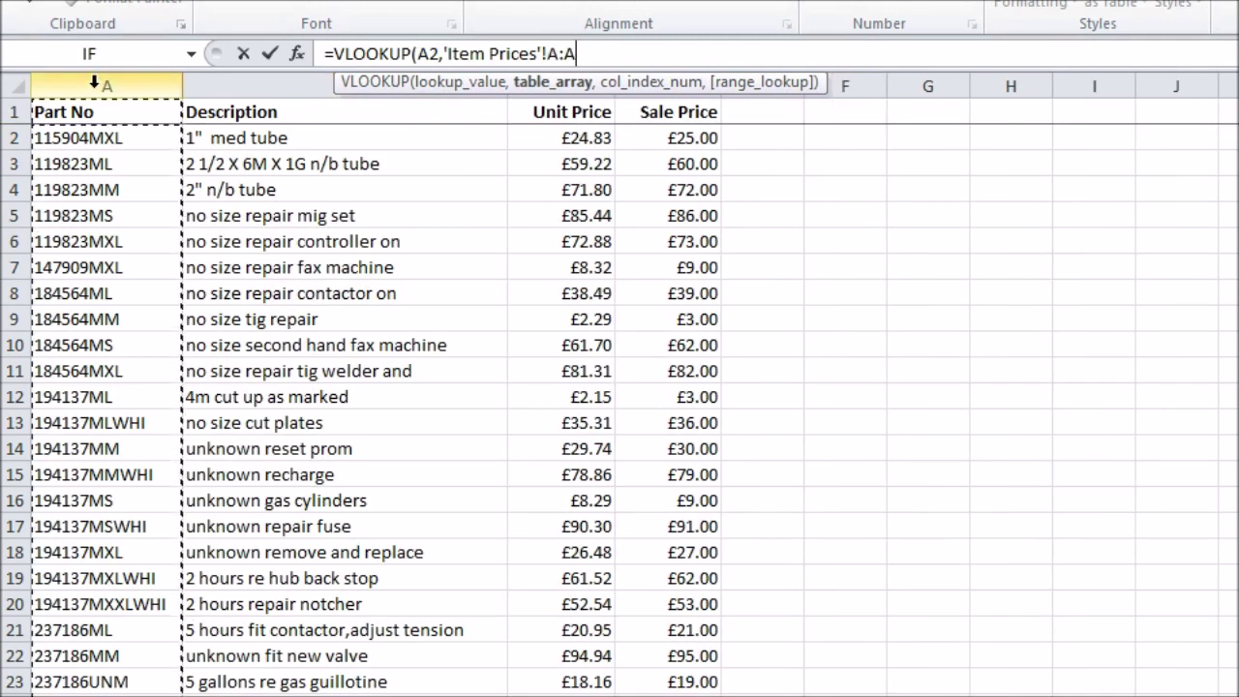
shift+click(676, 89)
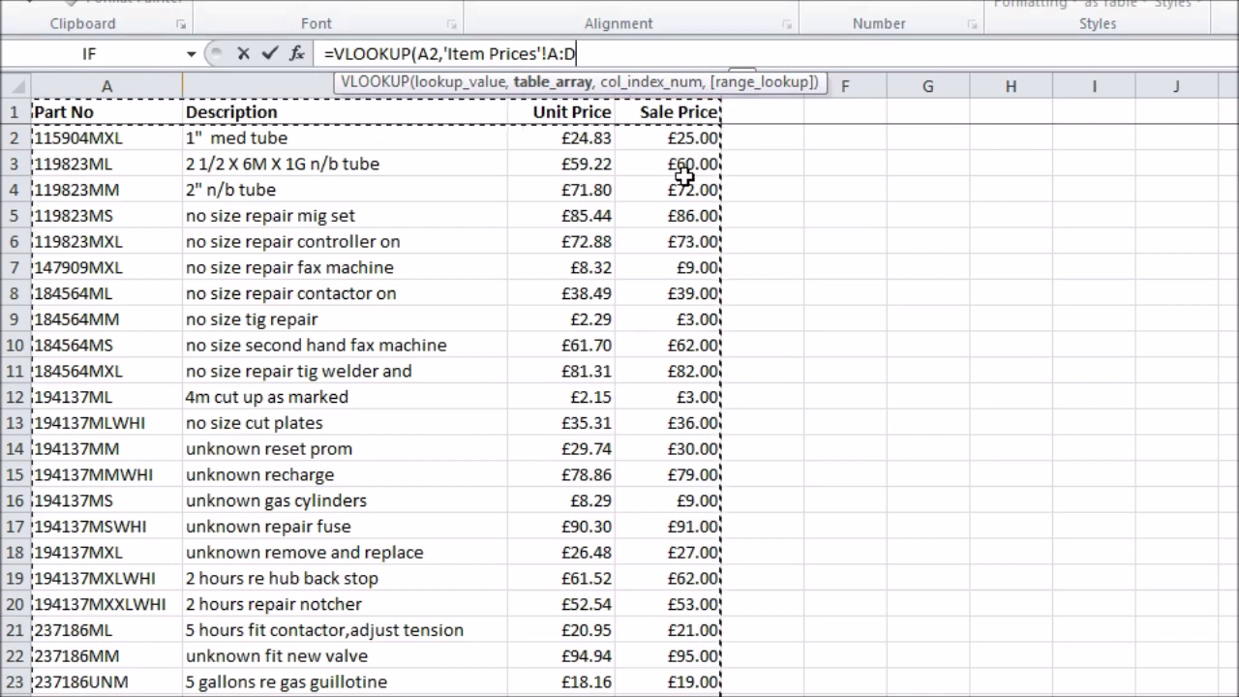
text(,2)
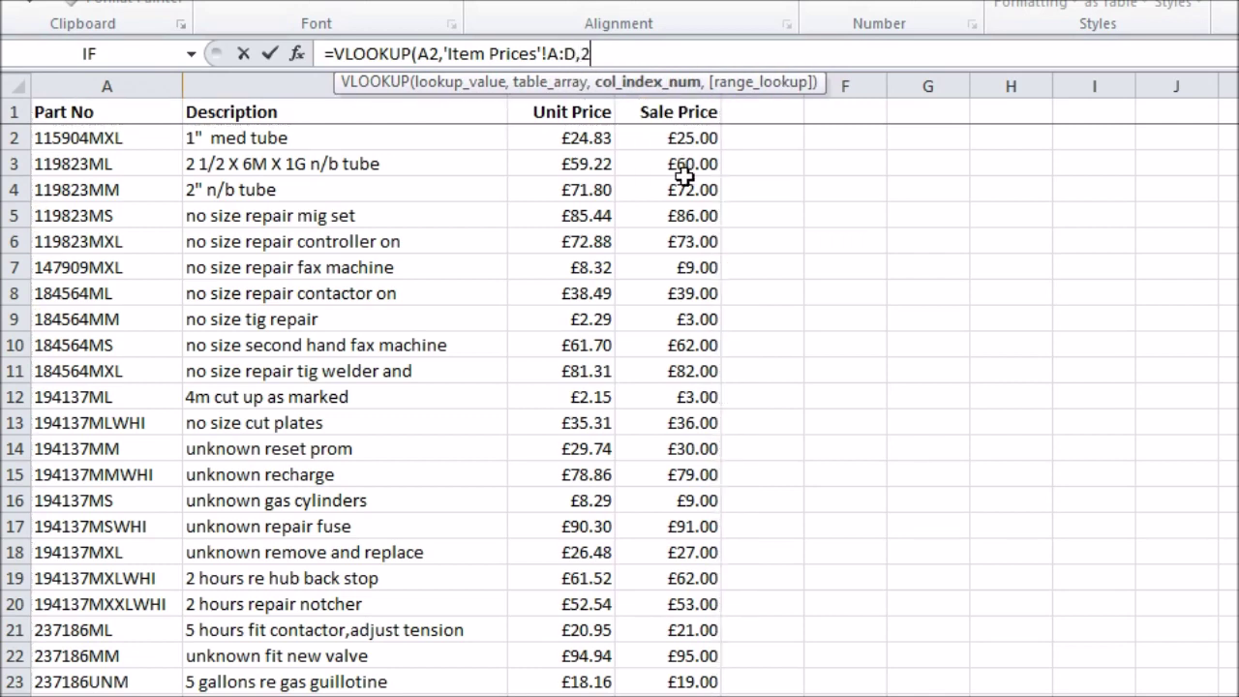
text(,FALSE))
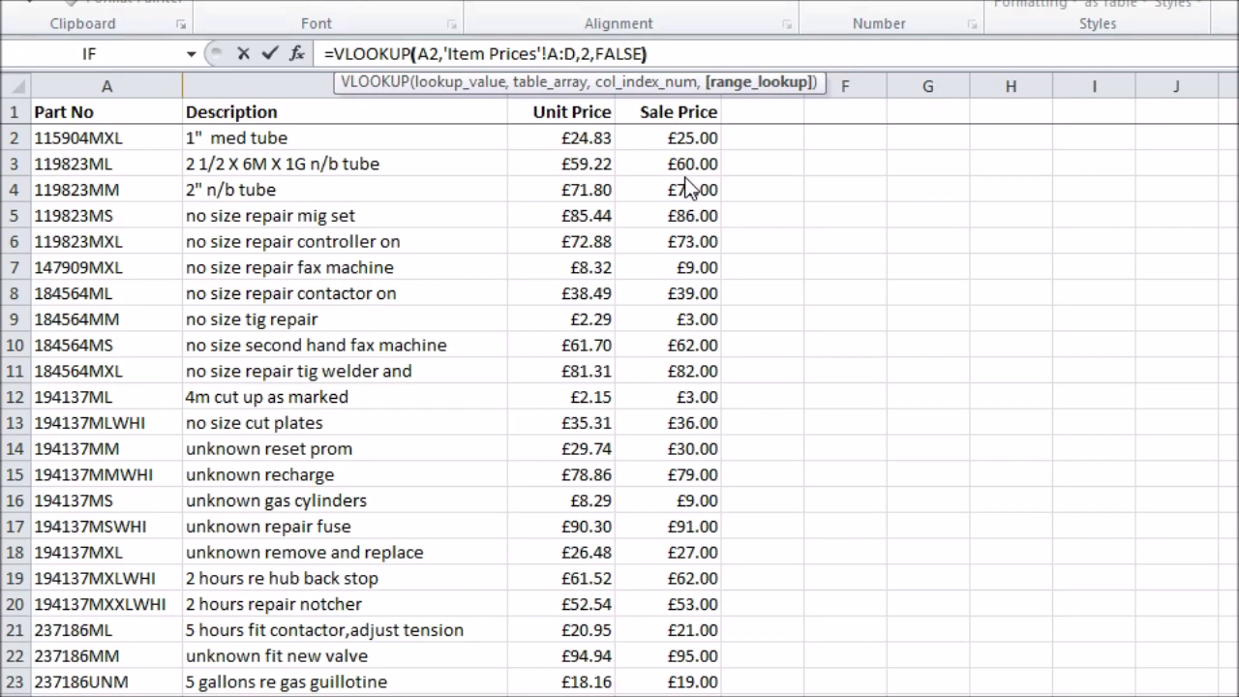
key(Return)
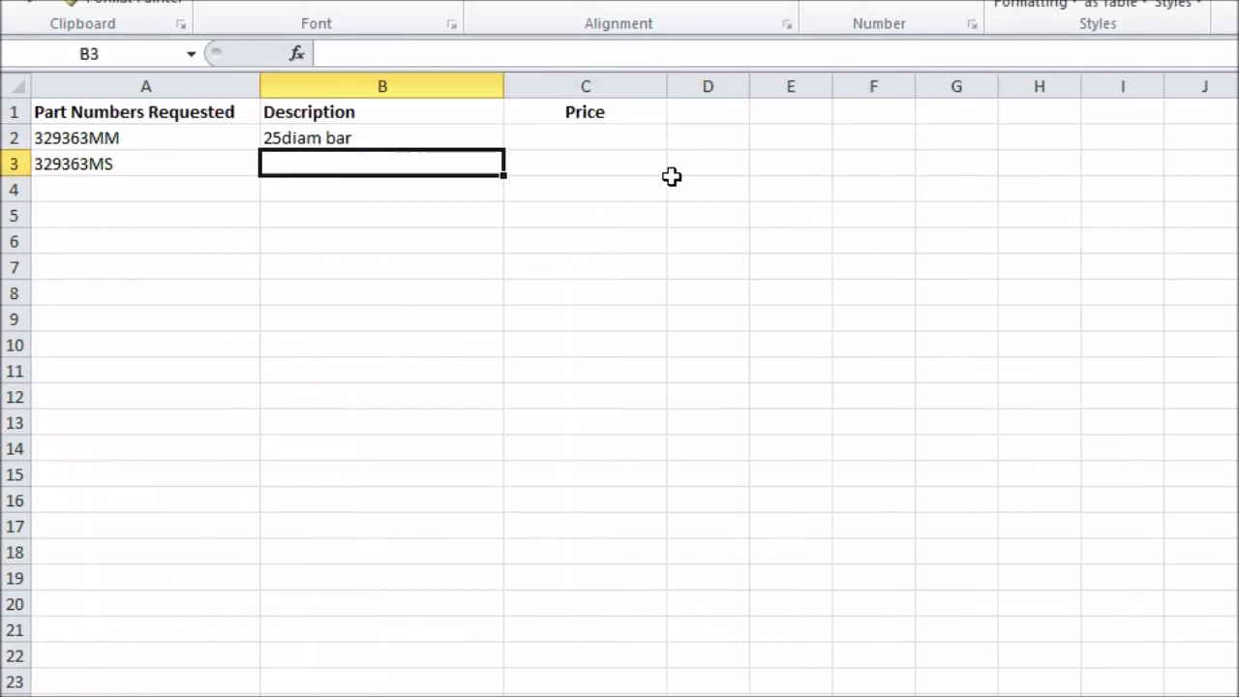
click(355, 138)
Enter =VLOOKUP(A2,'Item Prices'!A:D,4,FALSE) in C2, returning the price £49.00.
click(602, 136)
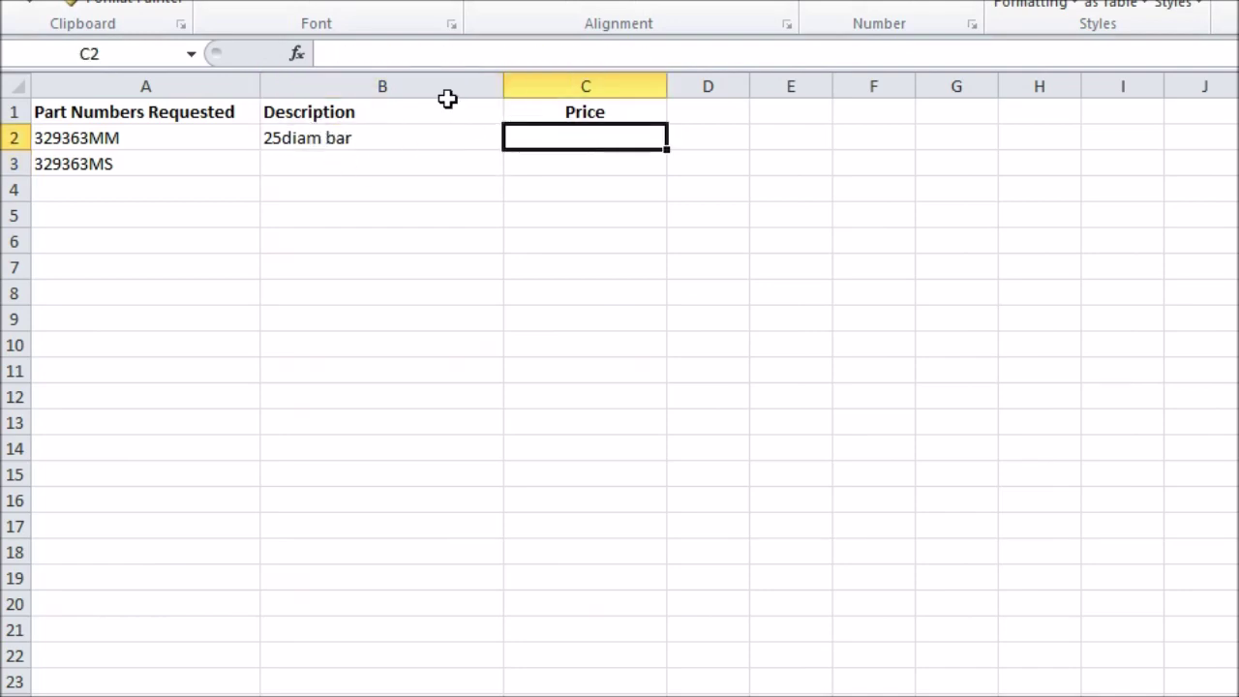
click(420, 56)
text(=VLOOKUP()
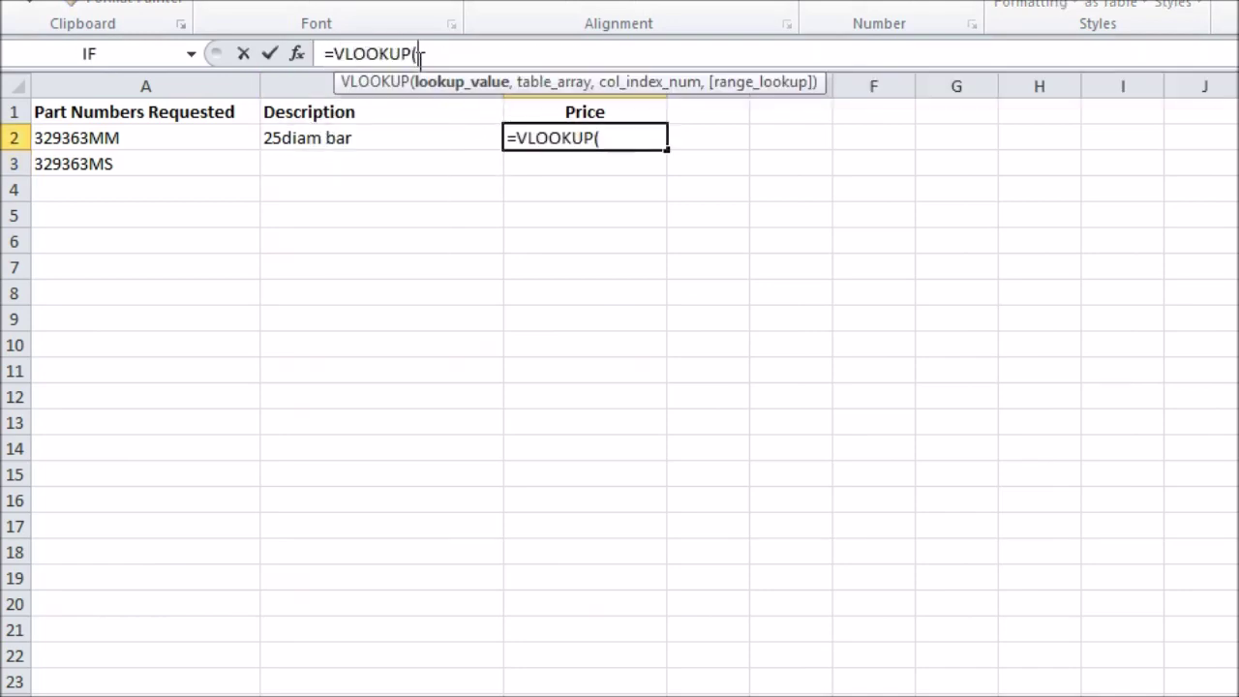
click(207, 141)
text(,)
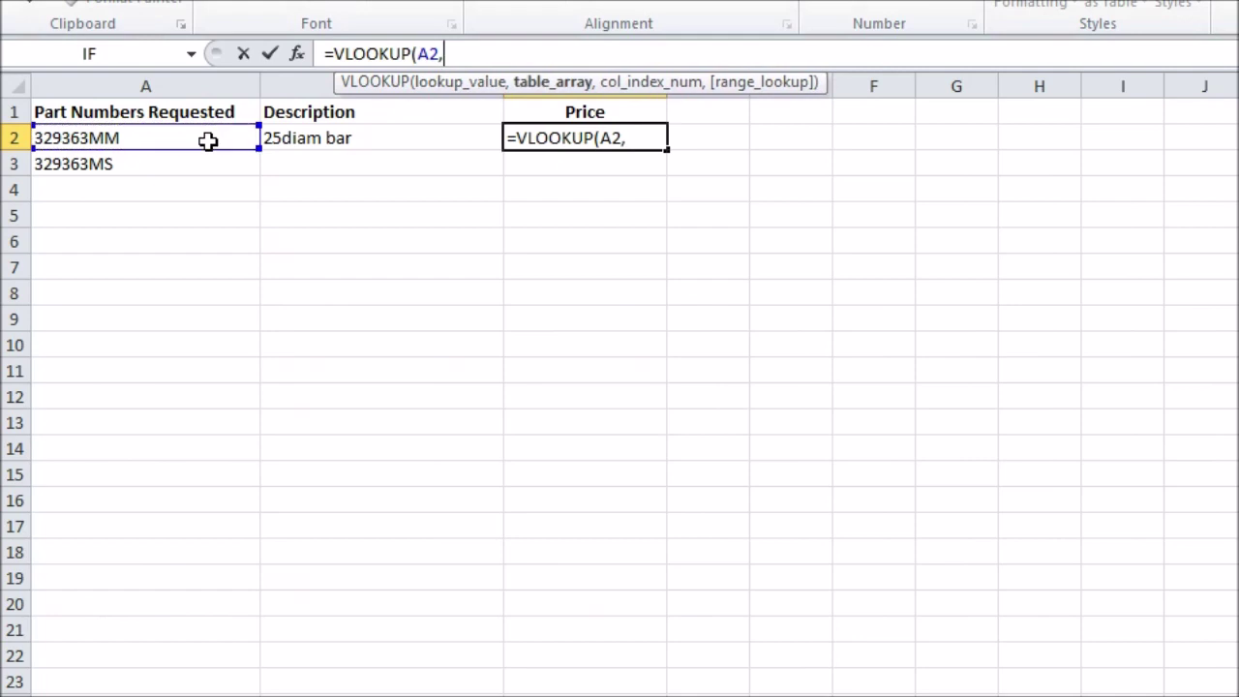
key(ctrl+Page_Down)
click(106, 86)
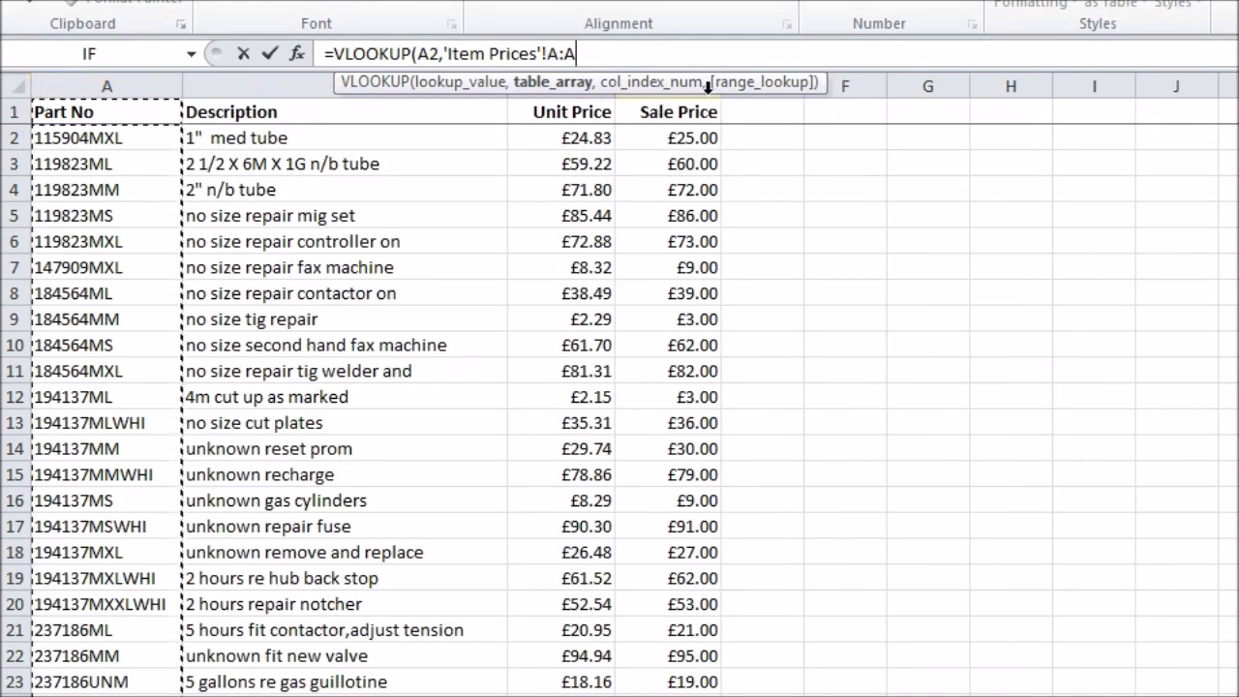
shift+click(695, 87)
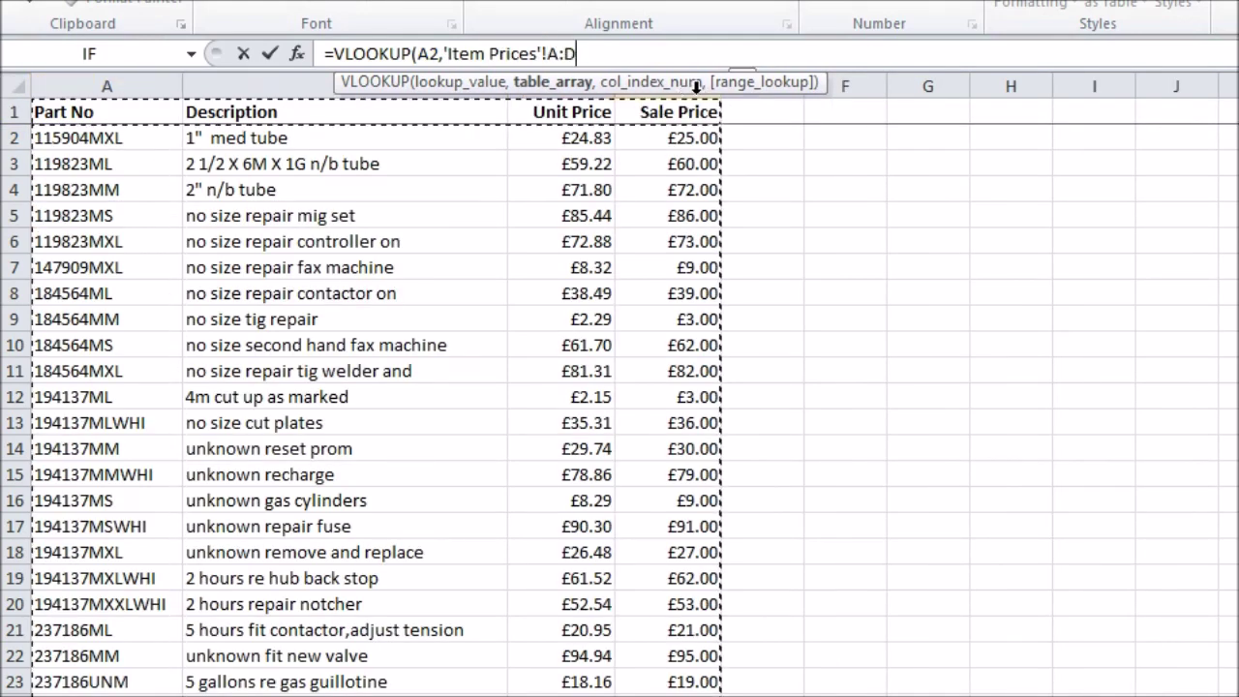
text(,)
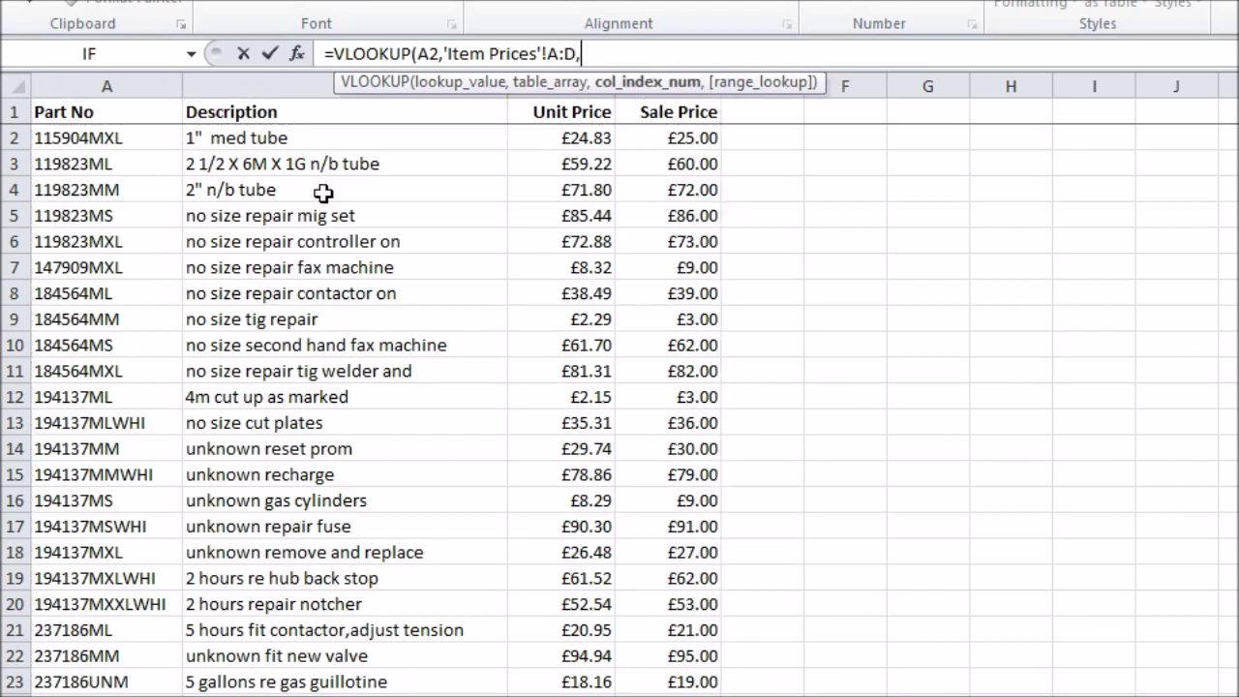
text(4,FALSE))
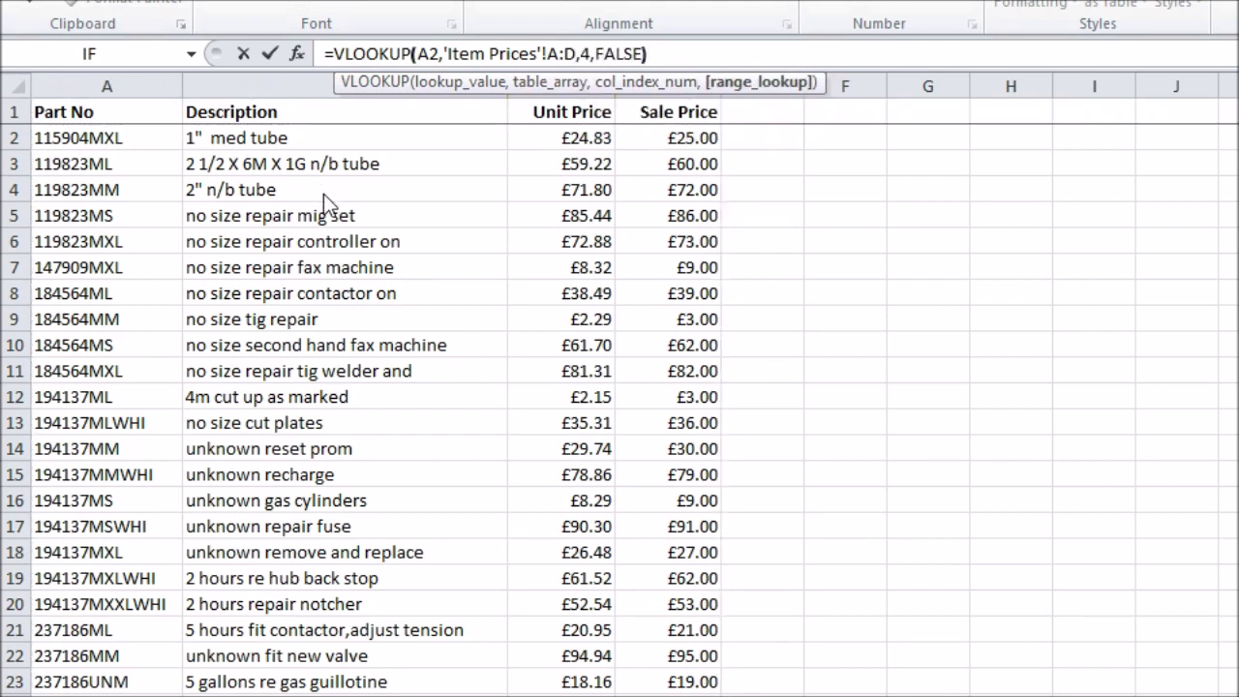
key(Return)
click(580, 145)
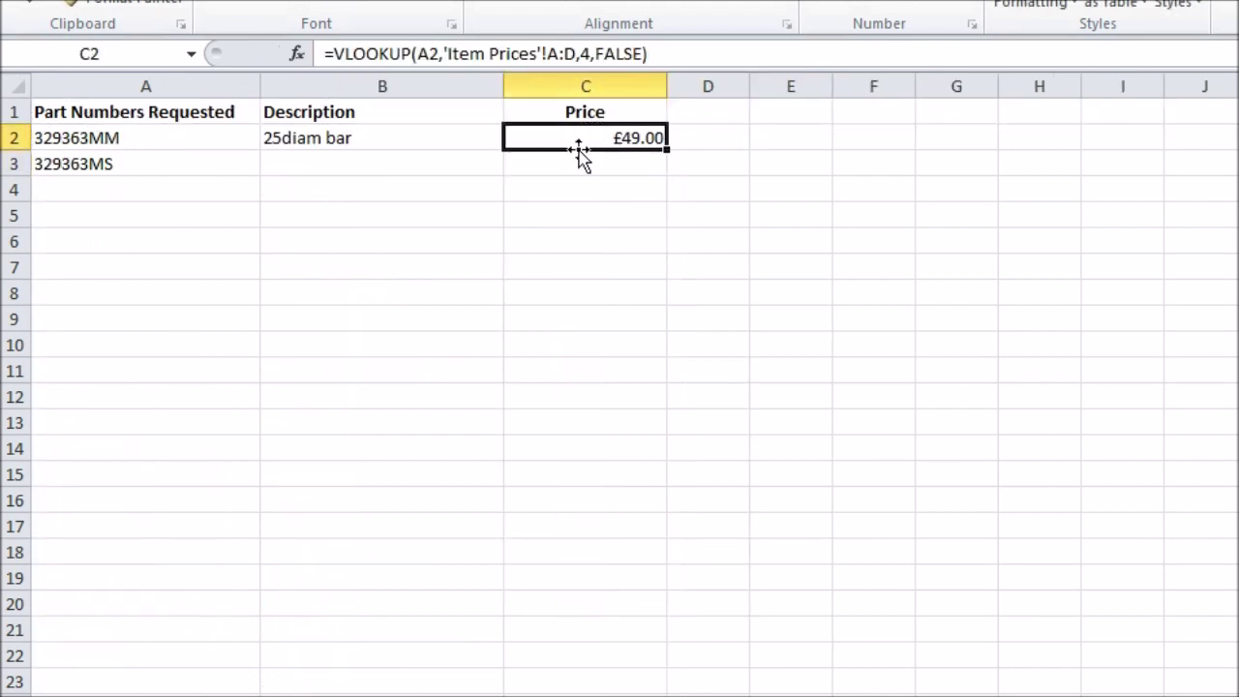
click(305, 136)
drag(543, 136, 599, 136)
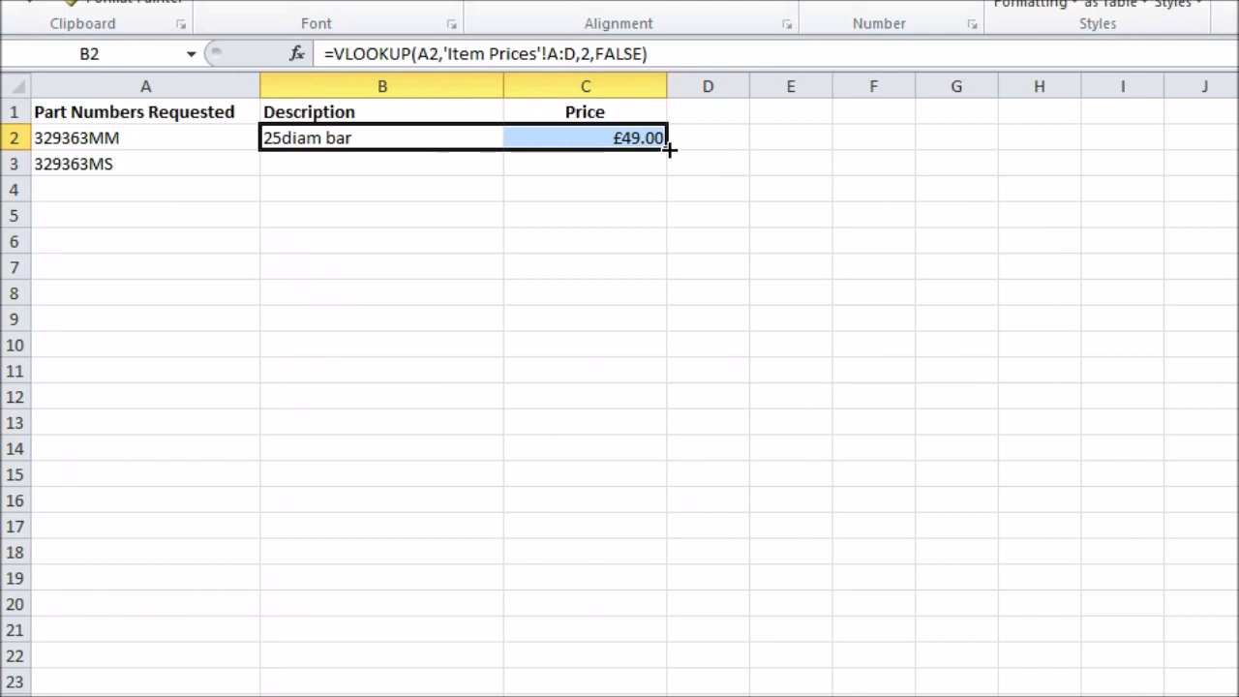
Fill the B2:C2 lookups down the columns and check the copied formulas in B4–B10.
drag(670, 150, 668, 690)
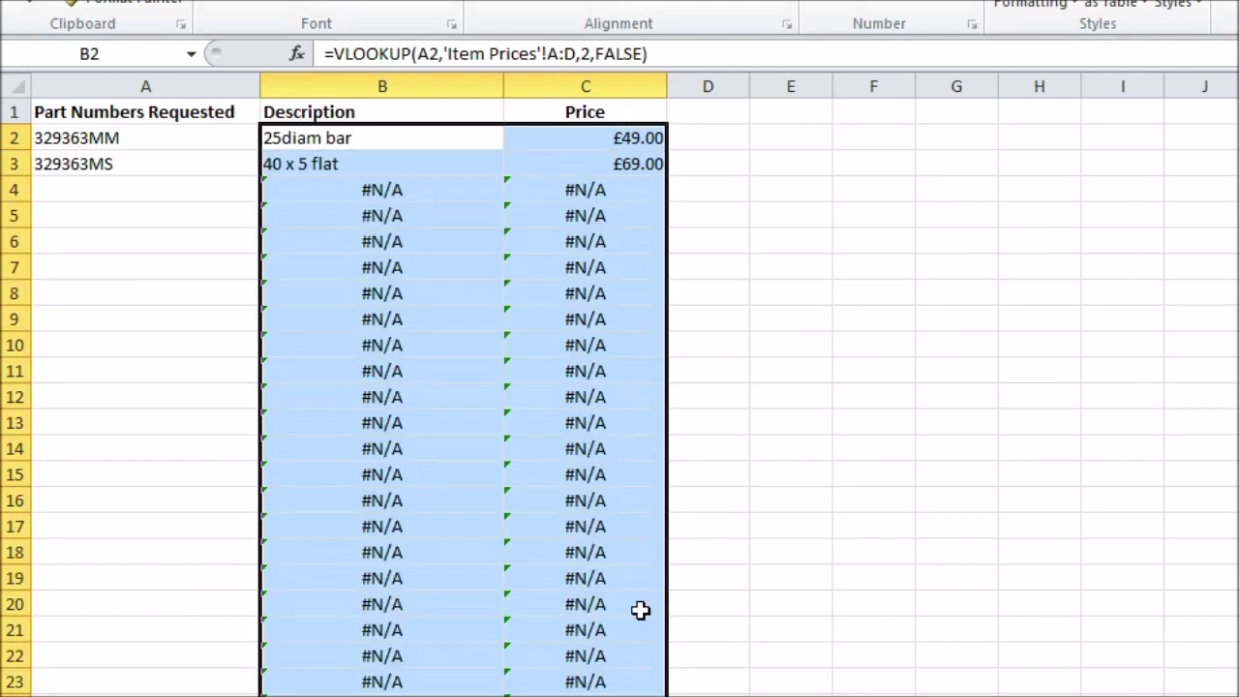
click(97, 140)
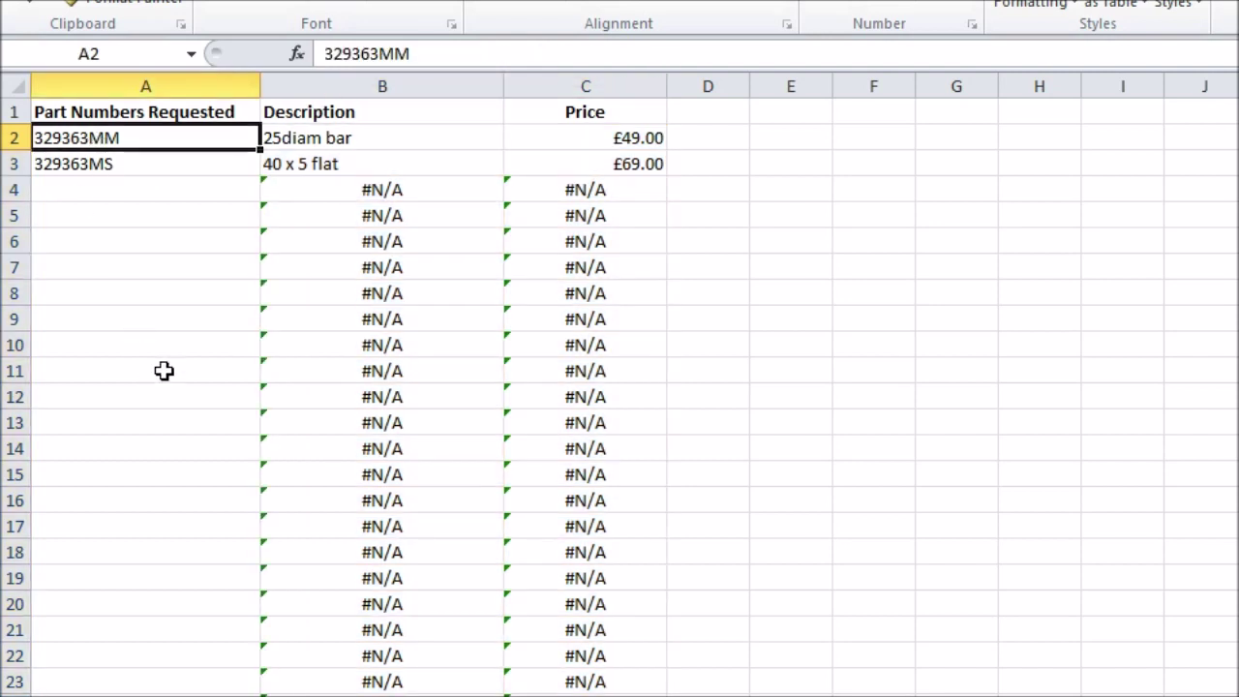
click(356, 192)
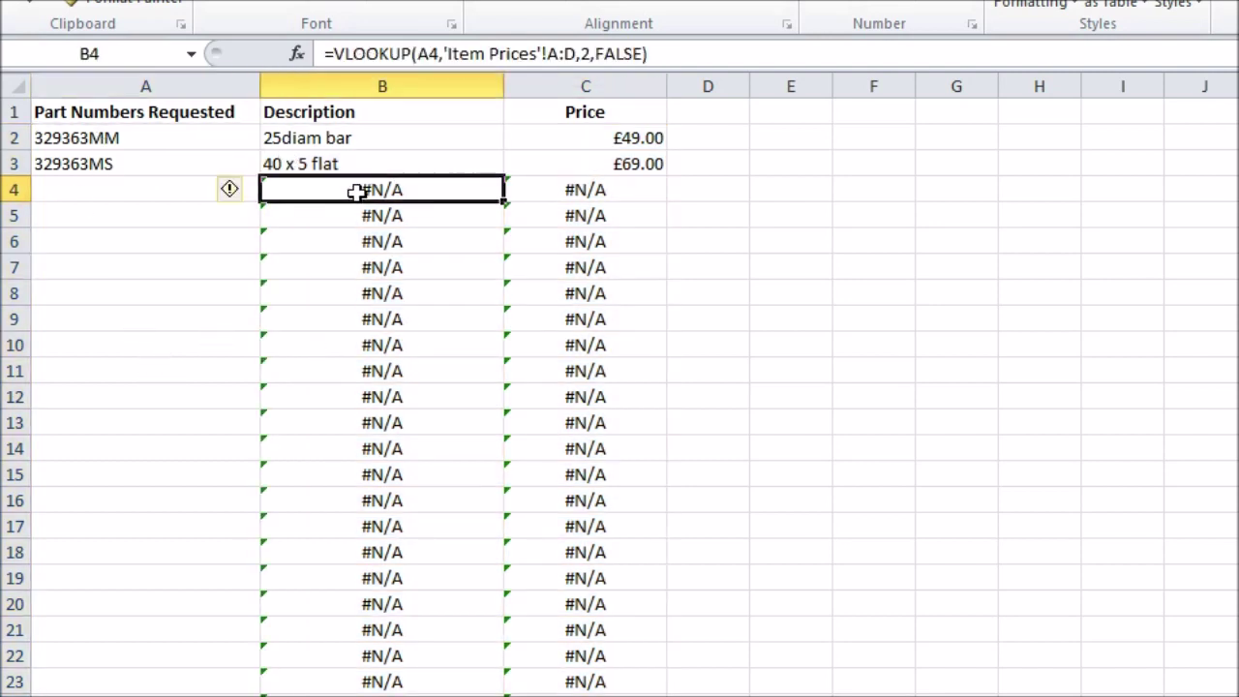
click(366, 213)
click(373, 248)
click(377, 269)
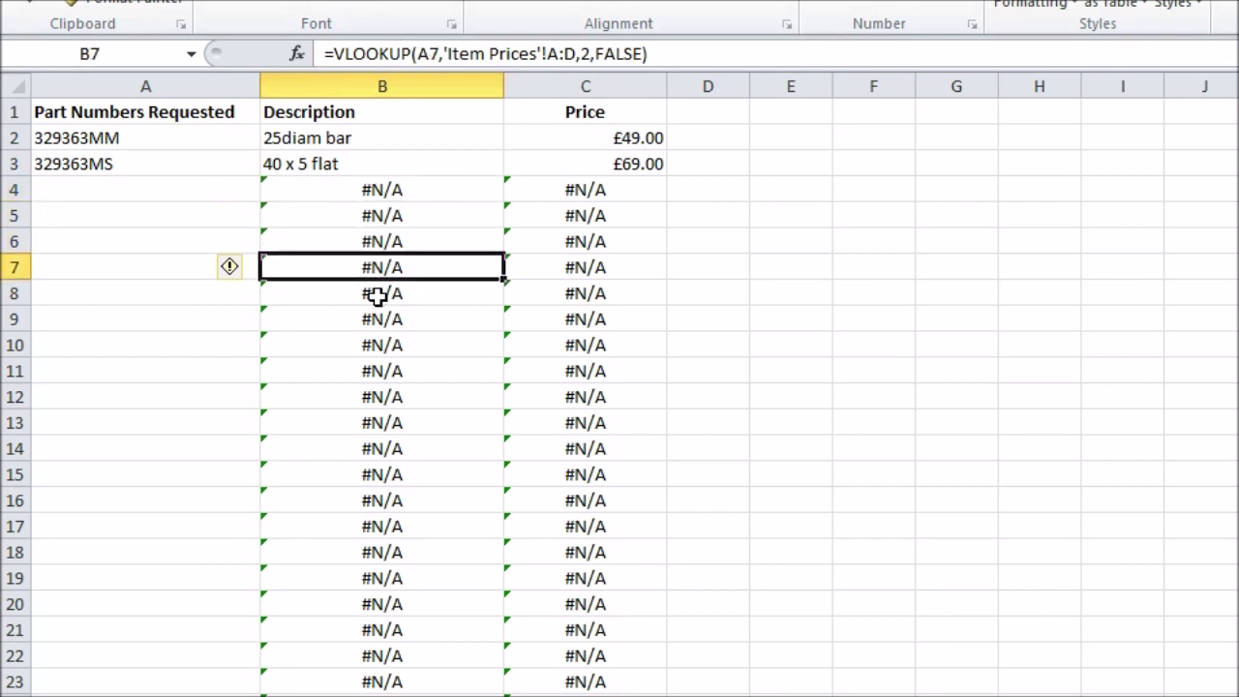
click(376, 296)
click(377, 318)
click(379, 346)
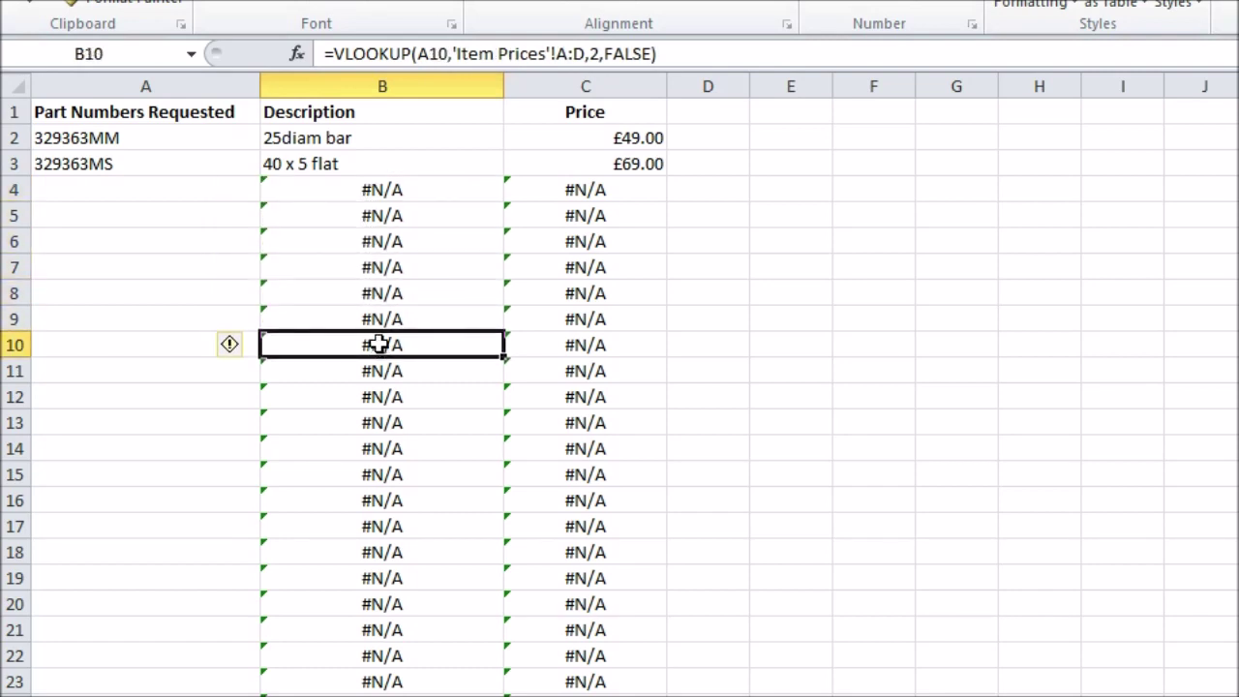
Recheck the copied formulas from B9 back up to B4, then return to A2.
click(377, 319)
click(375, 293)
click(373, 268)
click(370, 241)
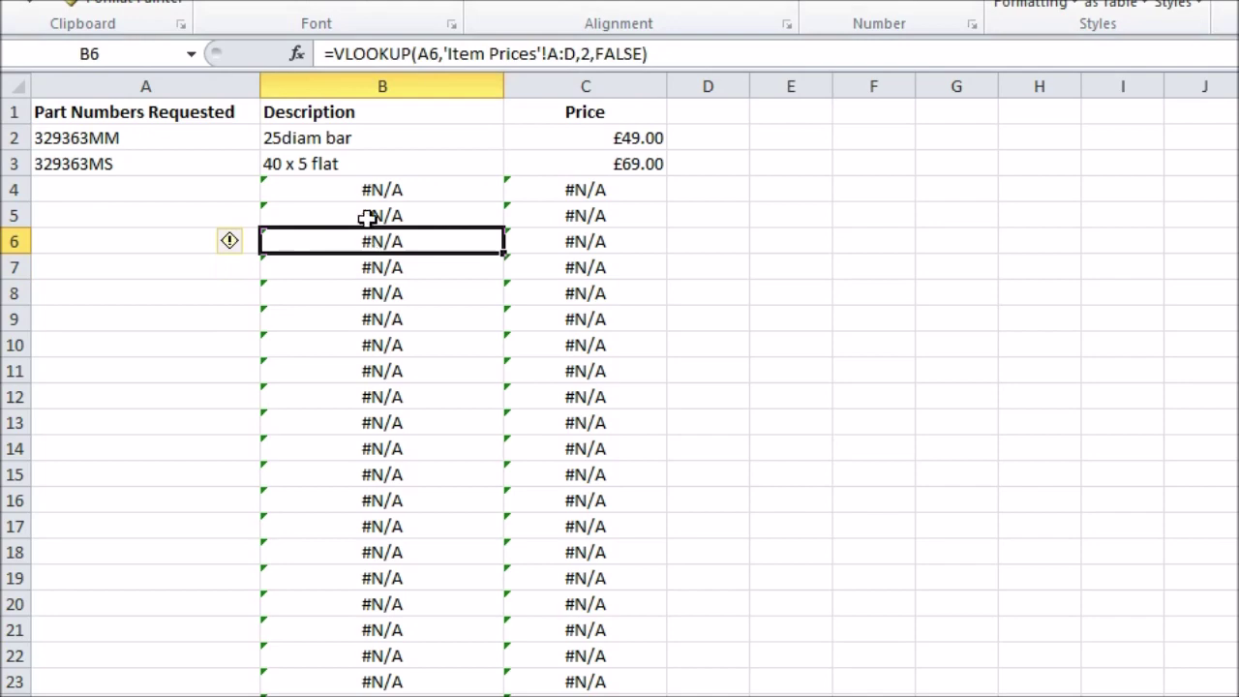
click(366, 215)
click(368, 190)
click(77, 135)
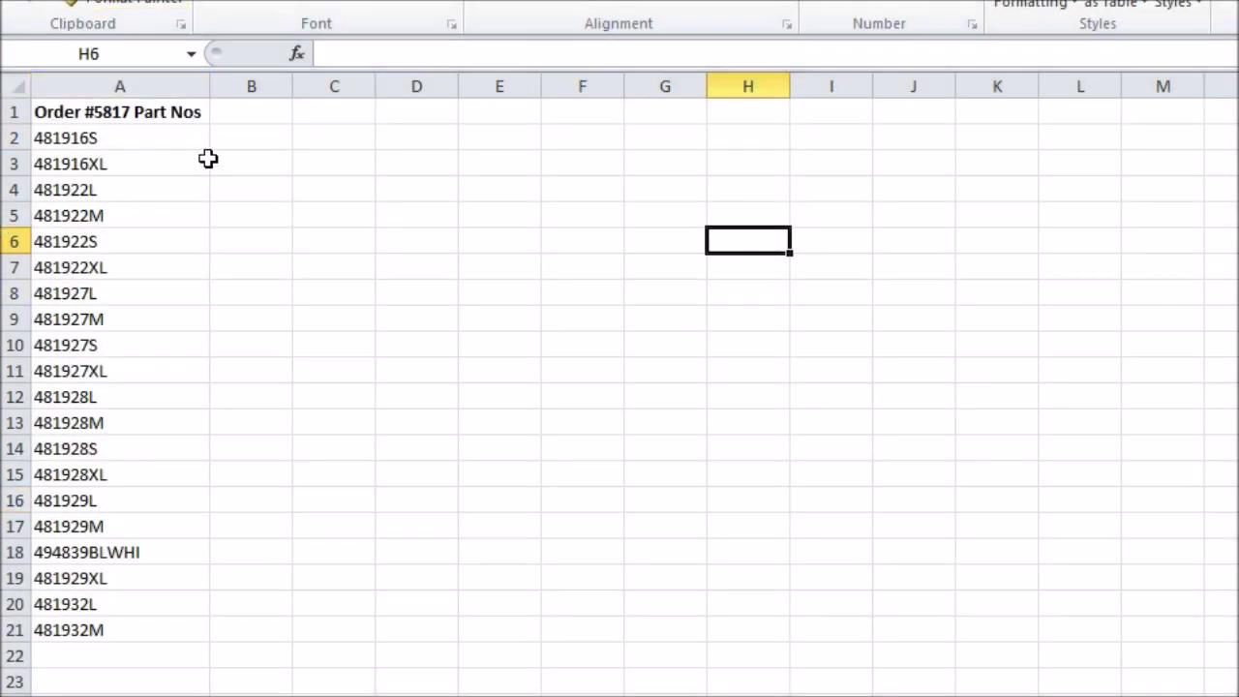
Copy the order's part numbers A2:A21 and paste them into the lookup sheet at A2.
drag(170, 140, 138, 632)
right_click(139, 631)
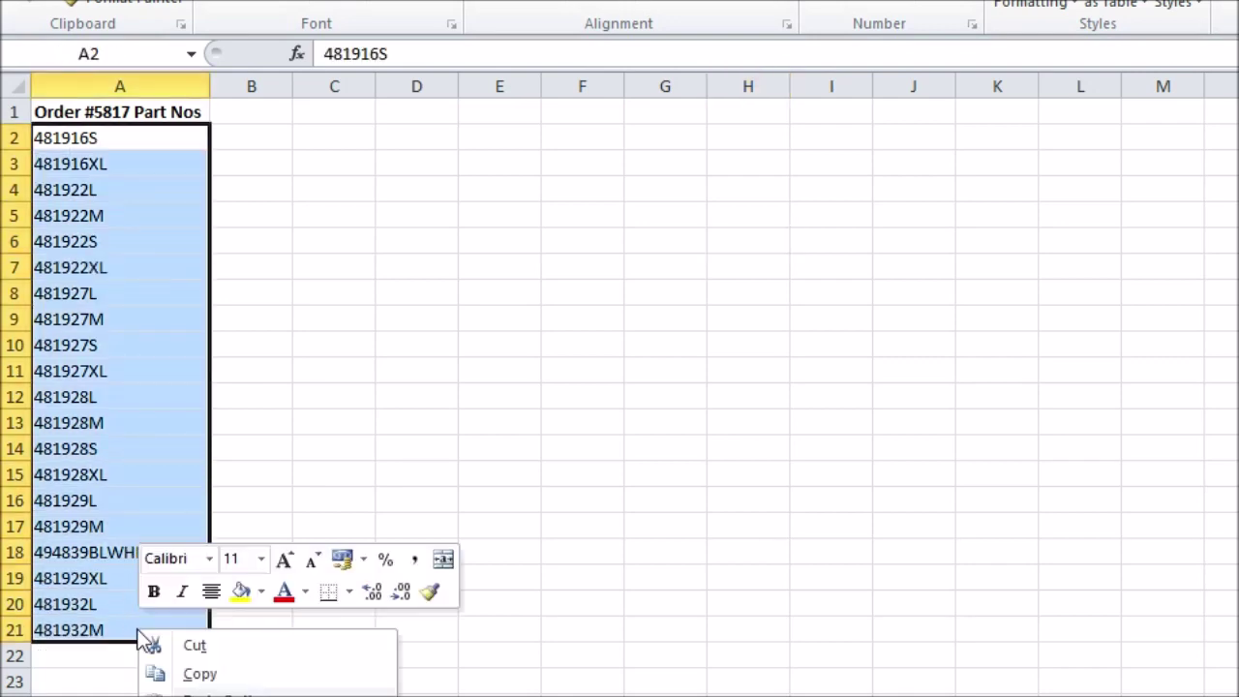
click(180, 673)
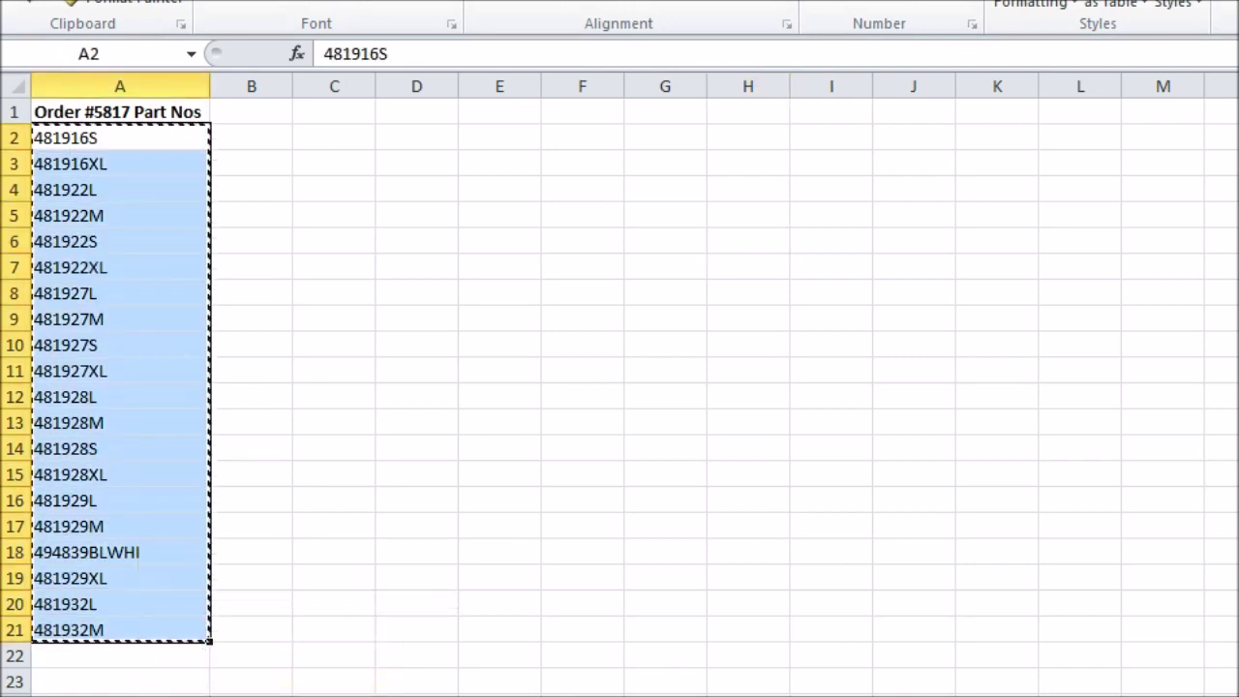
key(ctrl+Page_Down)
click(206, 279)
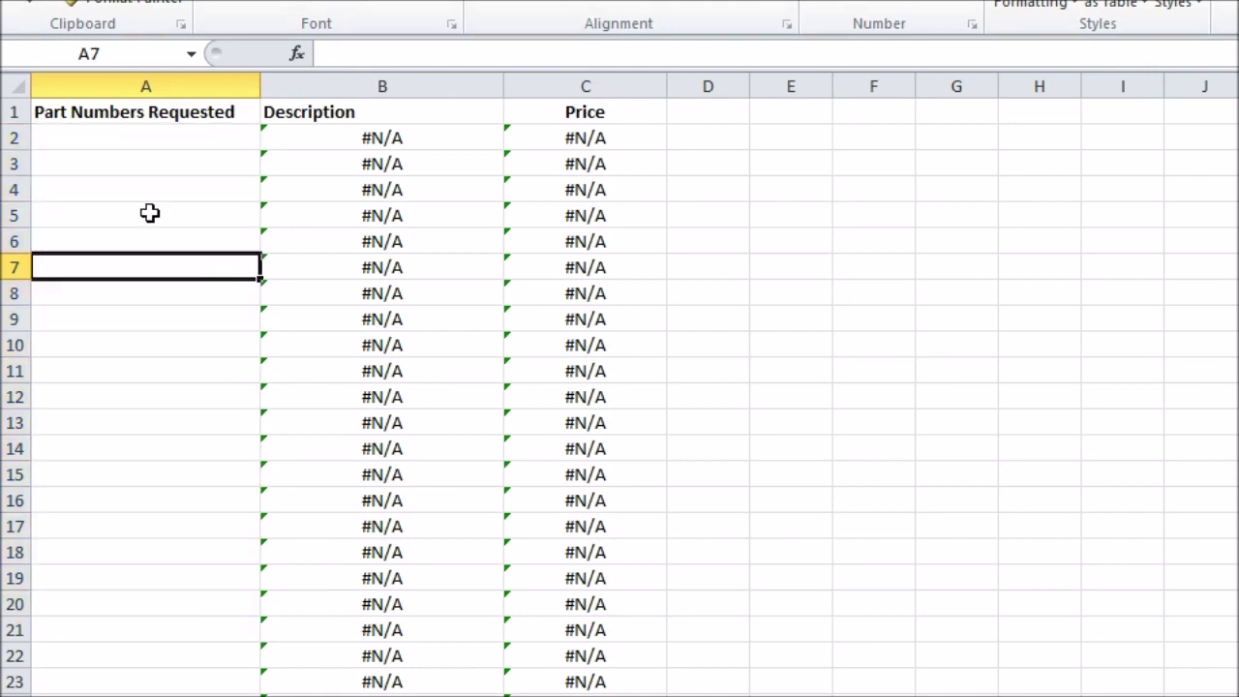
click(90, 136)
right_click(90, 135)
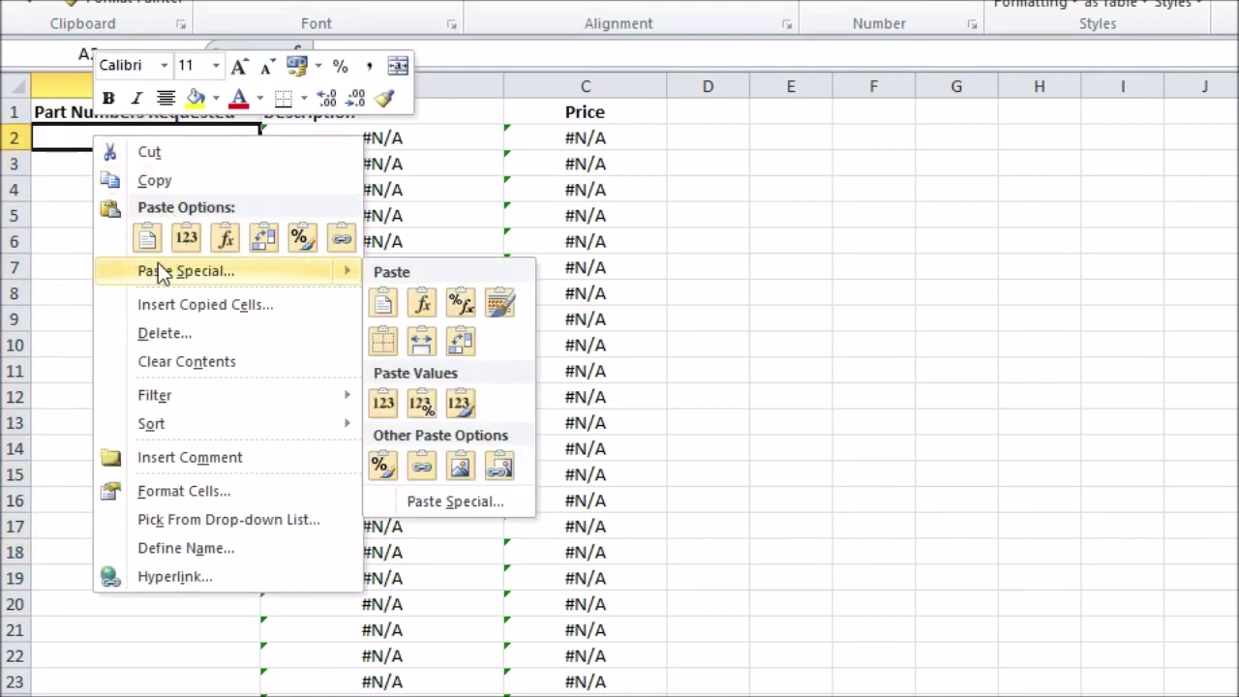
click(147, 239)
click(145, 191)
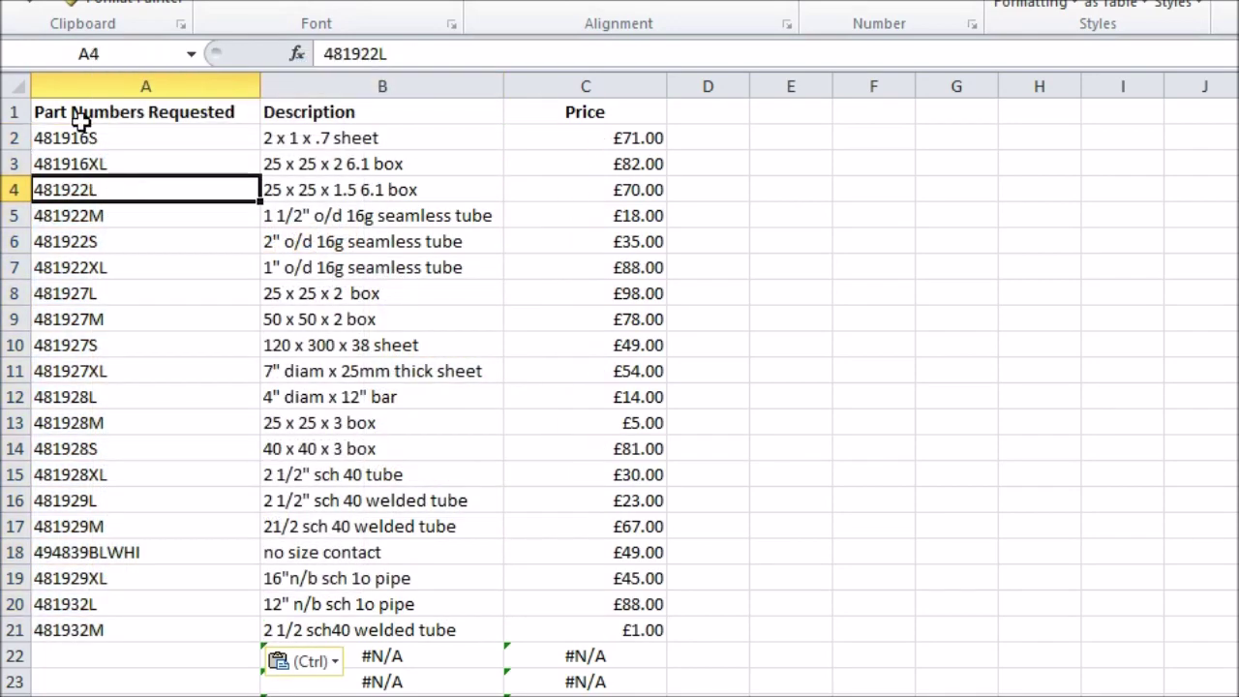
Copy result rows 2–21 to an empty sheet at A1 and AutoFit columns A–C.
click(12, 137)
shift+click(13, 629)
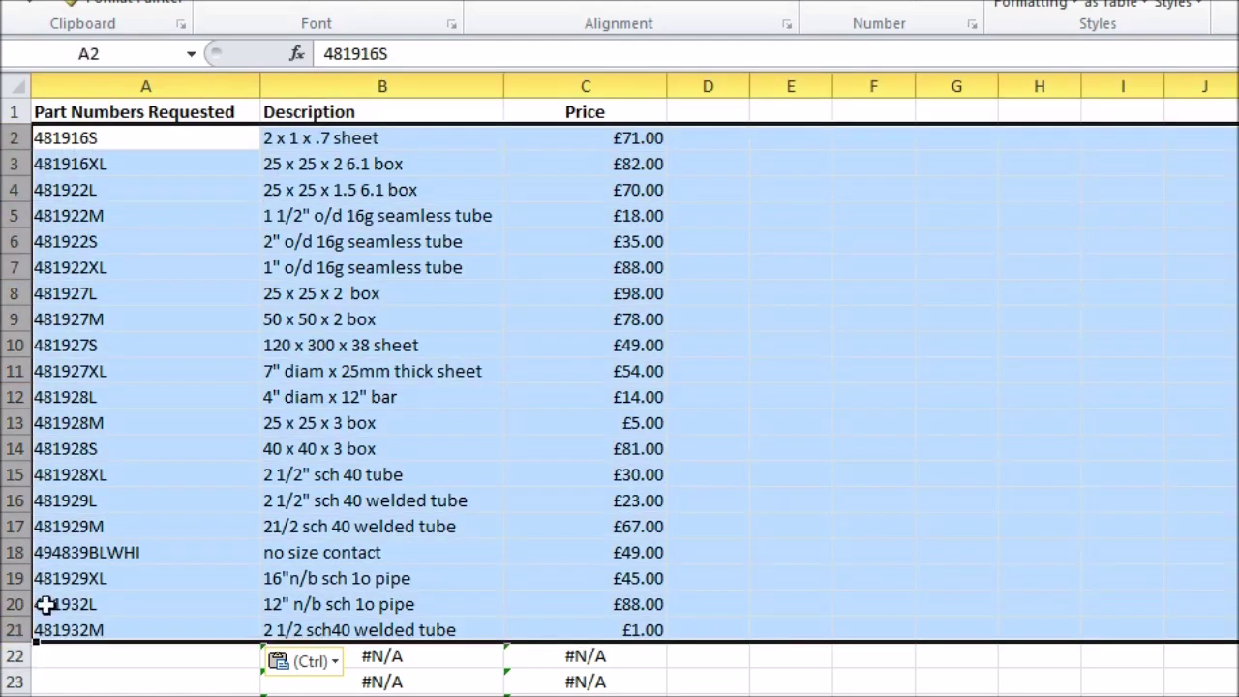
key(ctrl+c)
key(ctrl+Page_Down)
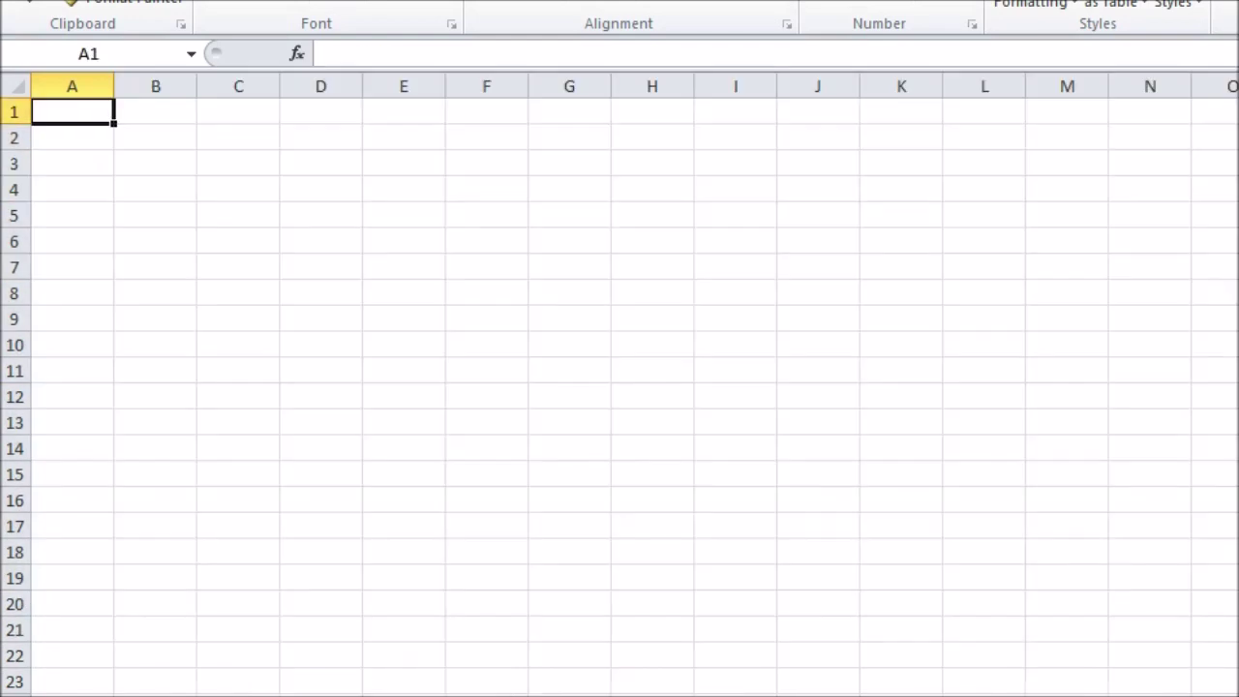
click(14, 85)
key(ctrl+v)
click(390, 262)
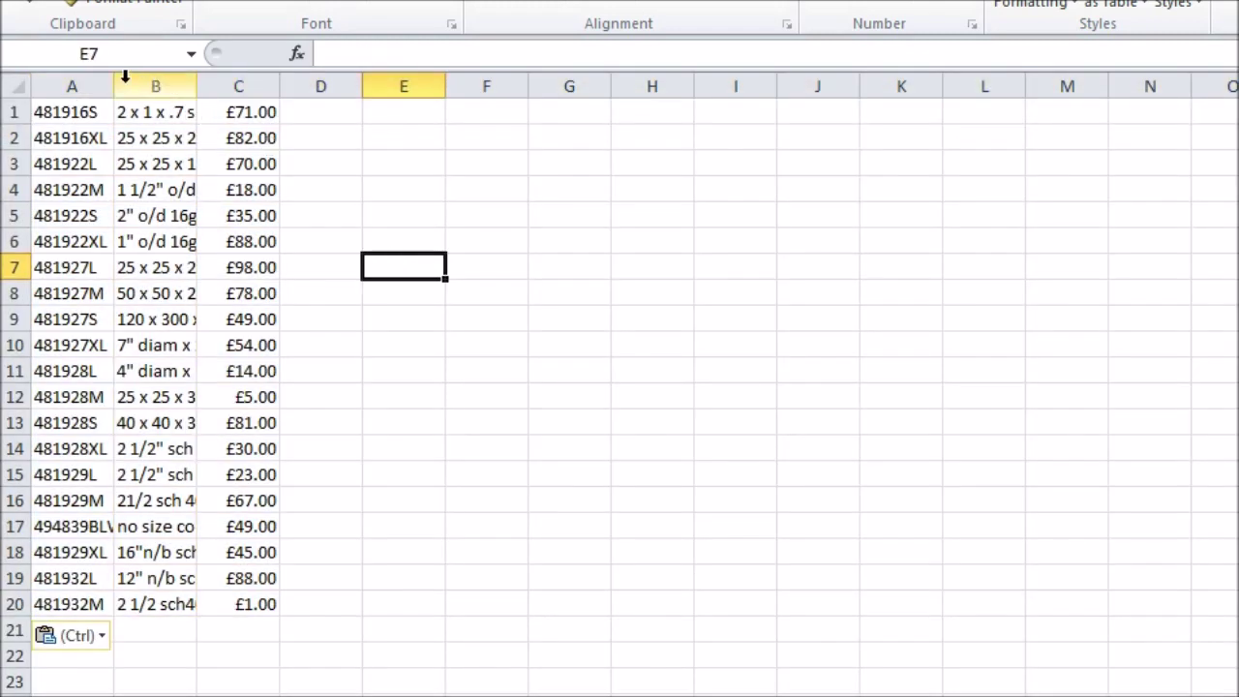
drag(92, 86, 282, 85)
double_click(283, 87)
click(407, 213)
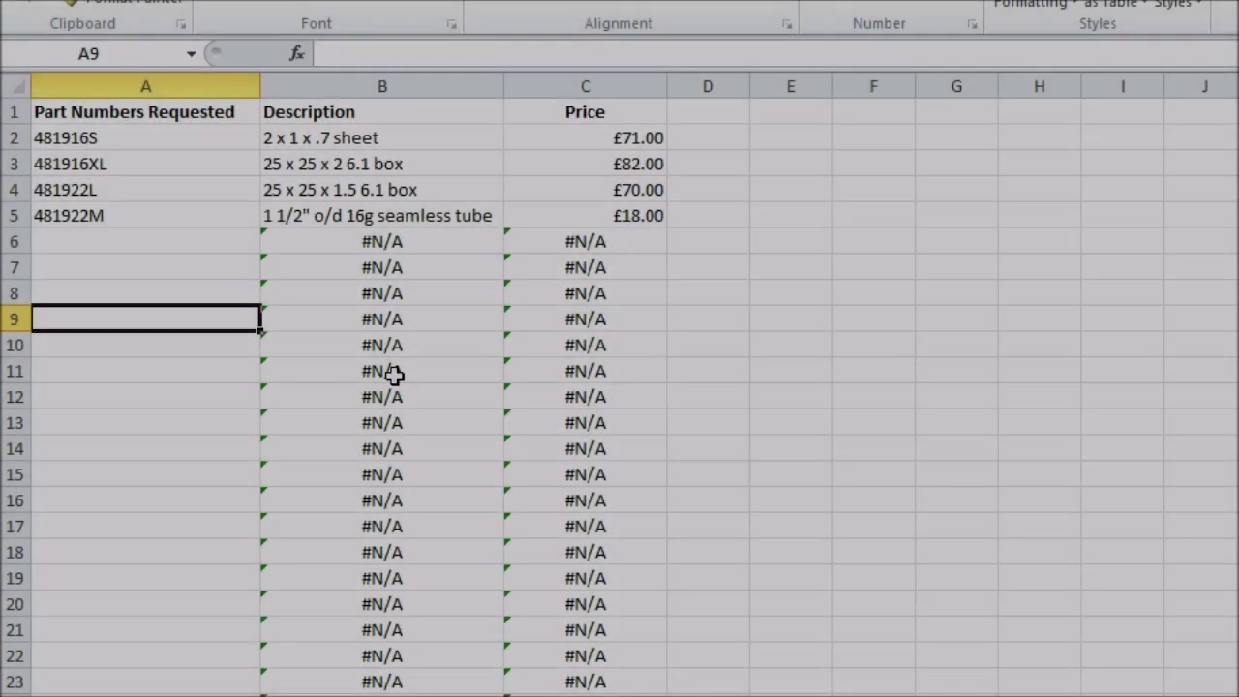
Change B2 to =IFERROR(VLOOKUP(...),"") and fill it down column B.
click(455, 347)
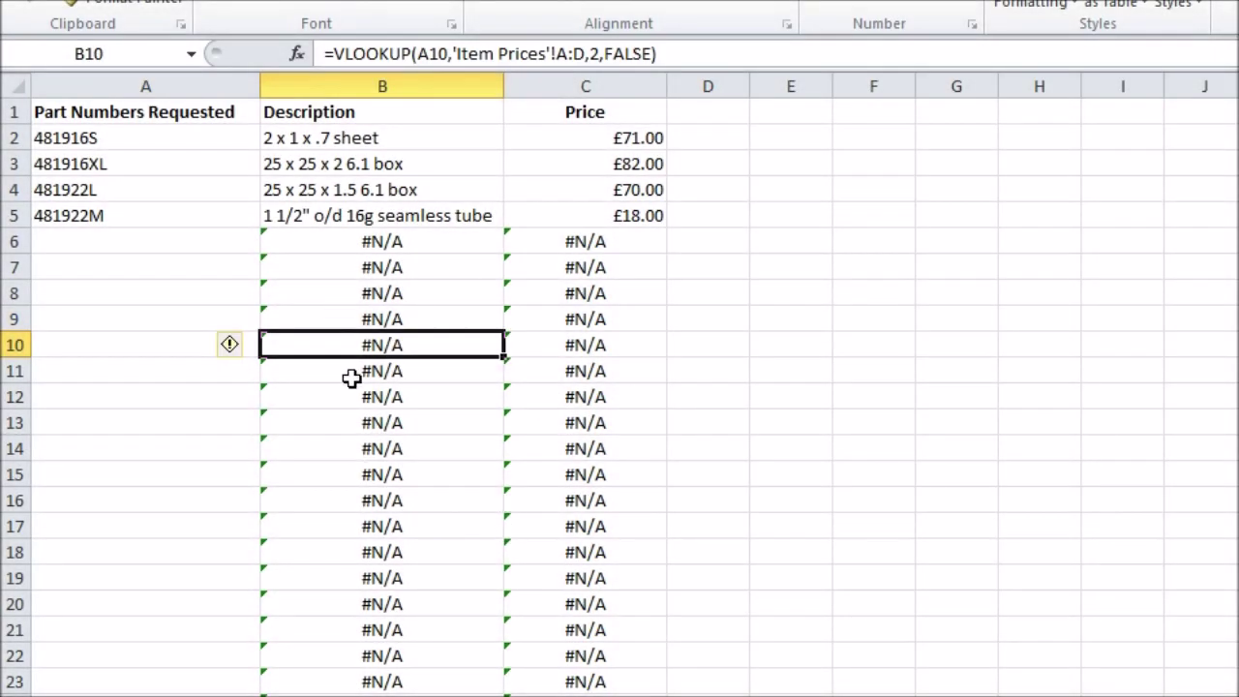
click(389, 141)
click(341, 55)
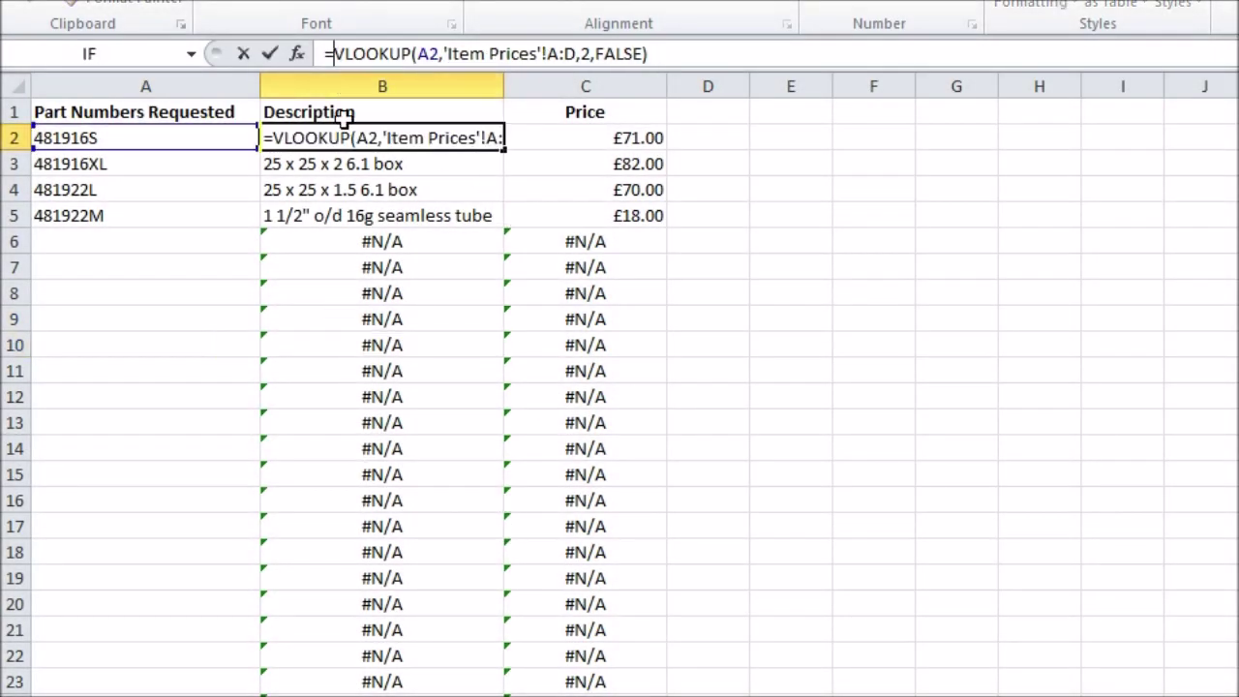
text(IFERROR()
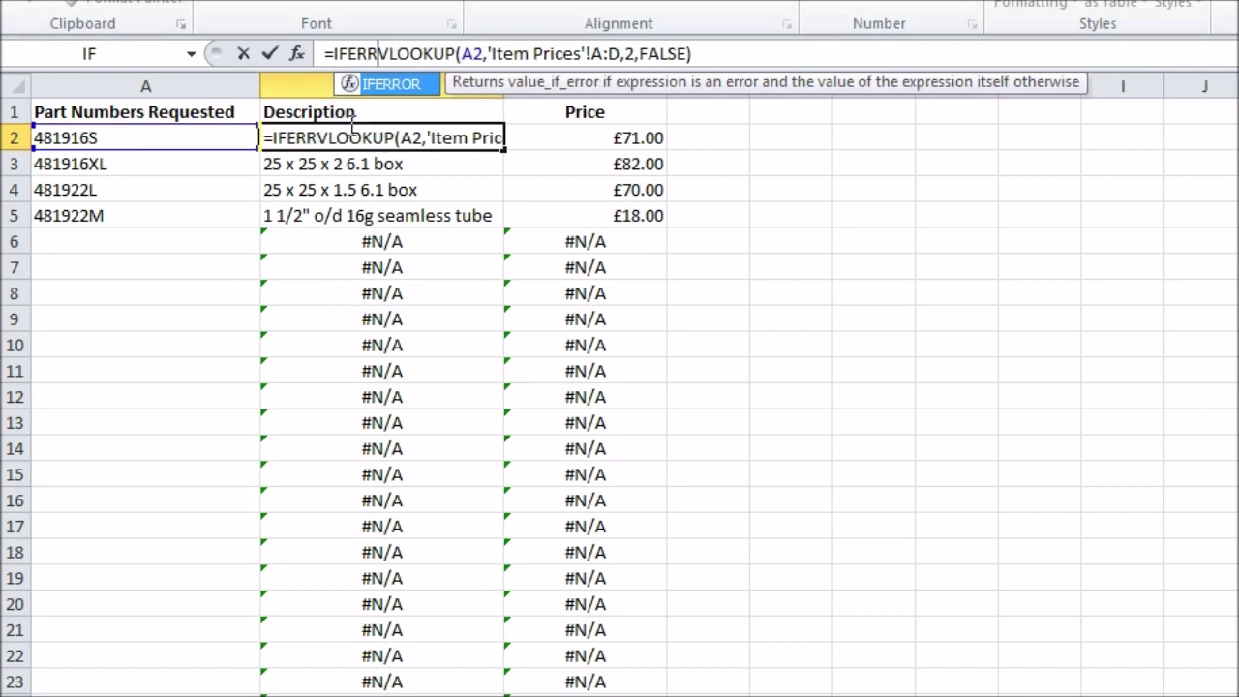
key(End)
text(,)
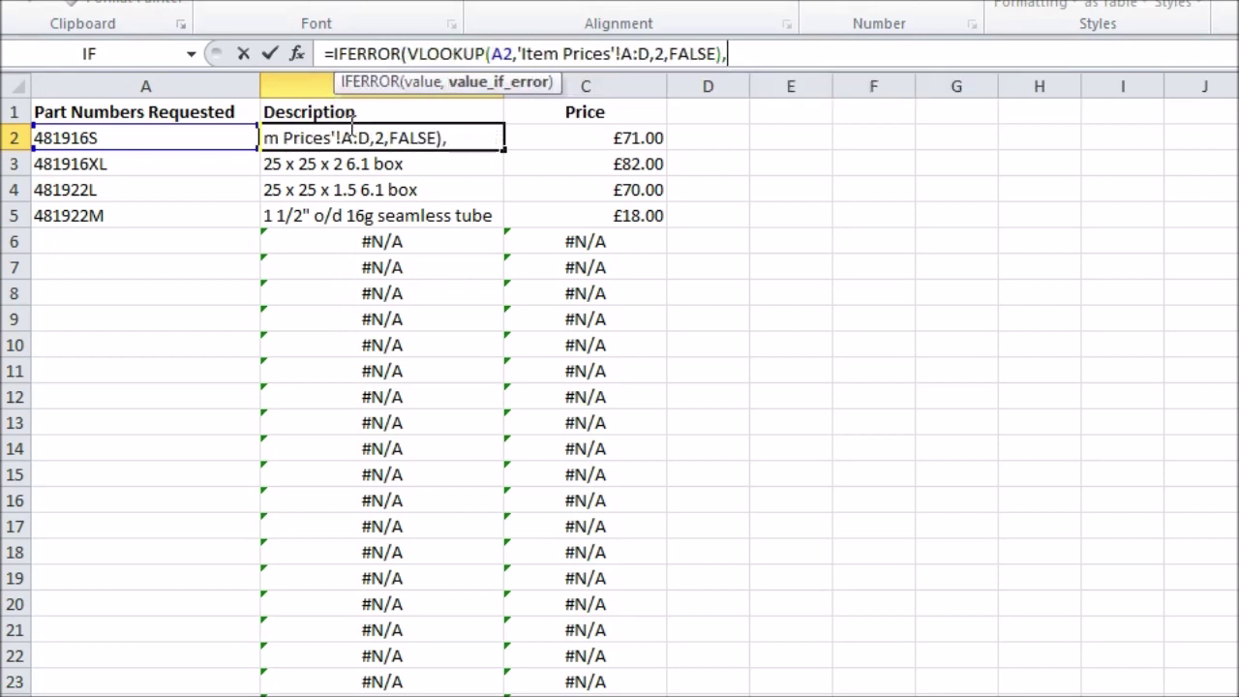
key(Return)
click(393, 145)
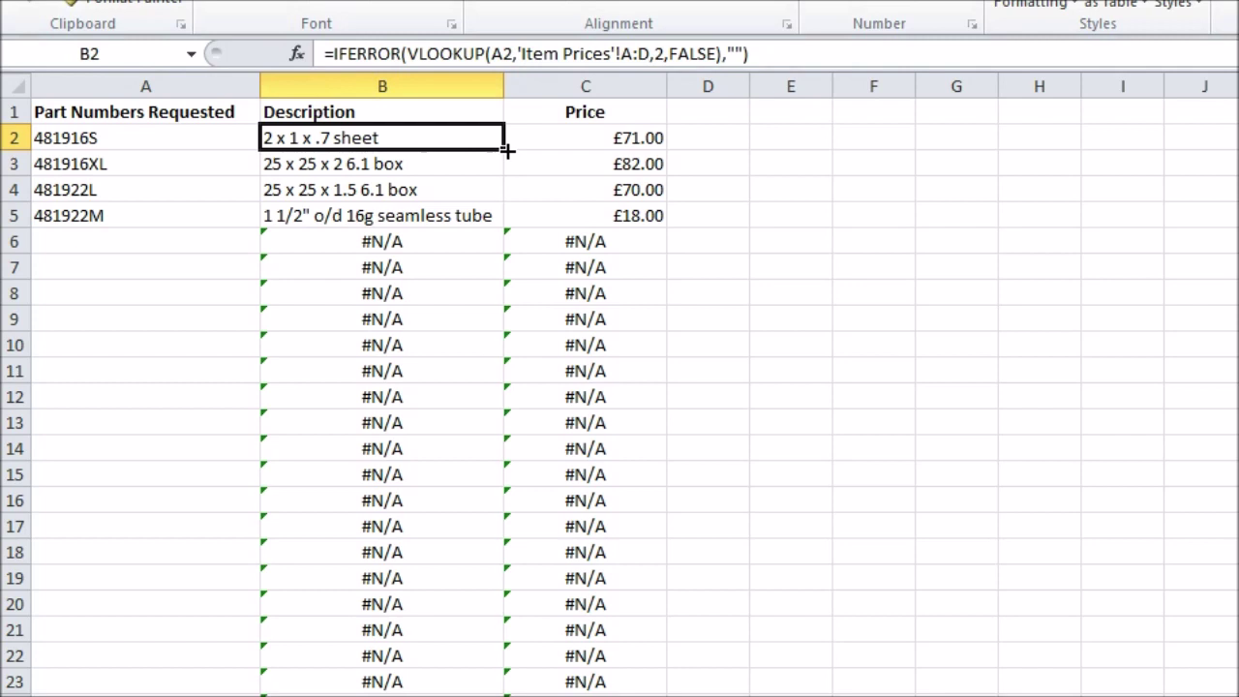
drag(506, 150, 504, 692)
click(442, 418)
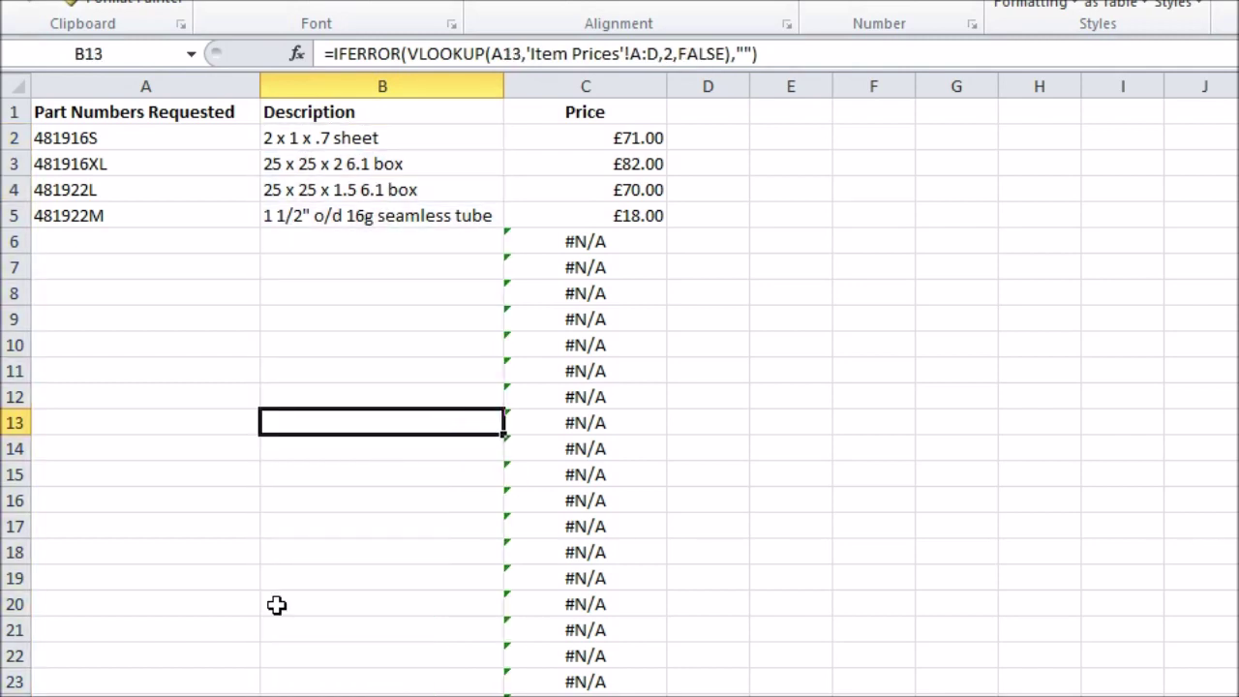
Change C2 to =IFERROR(VLOOKUP(...),"Not a valid part number.") and fill it down column C.
click(586, 139)
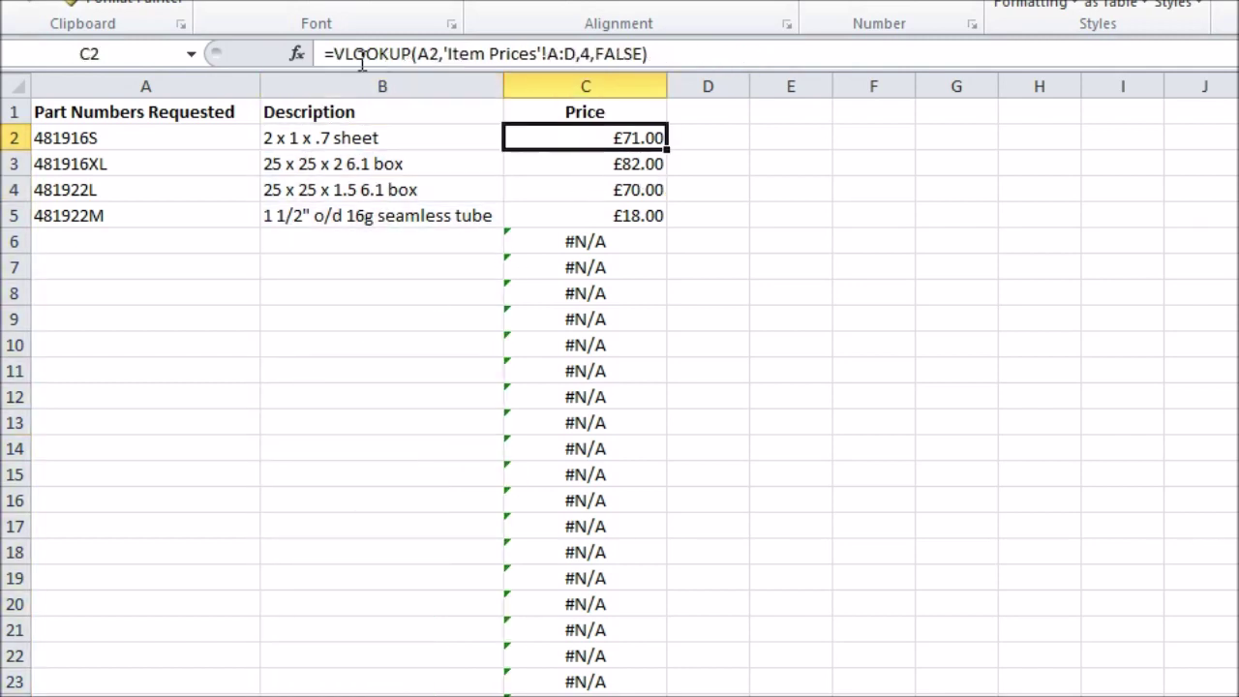
click(333, 54)
text(IFERROR()
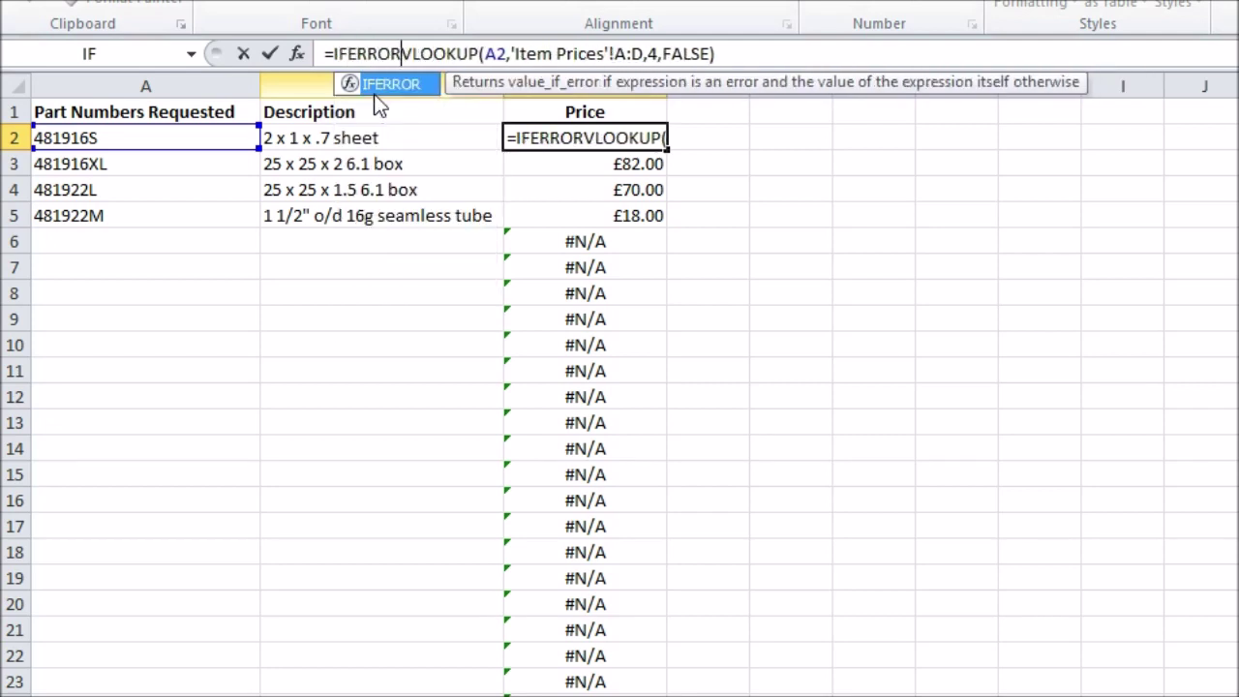
key(End)
text(,"N)
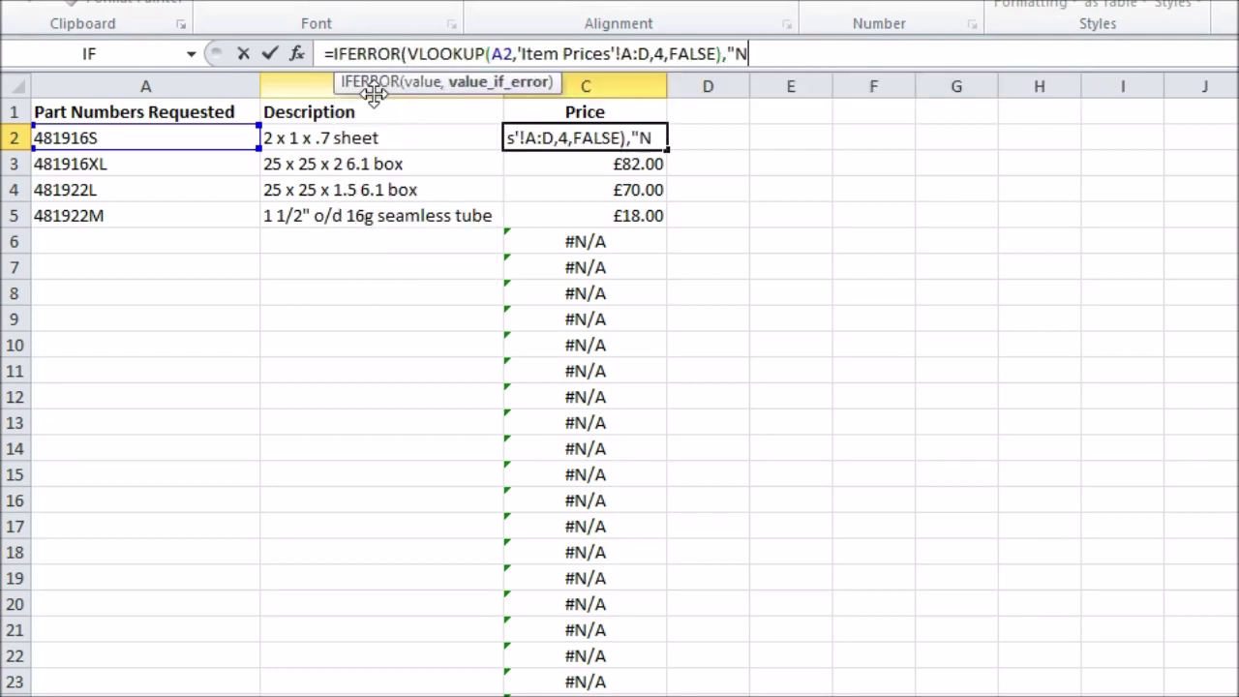
text(ot Valuid)
key(BackSpace)
key(BackSpace)
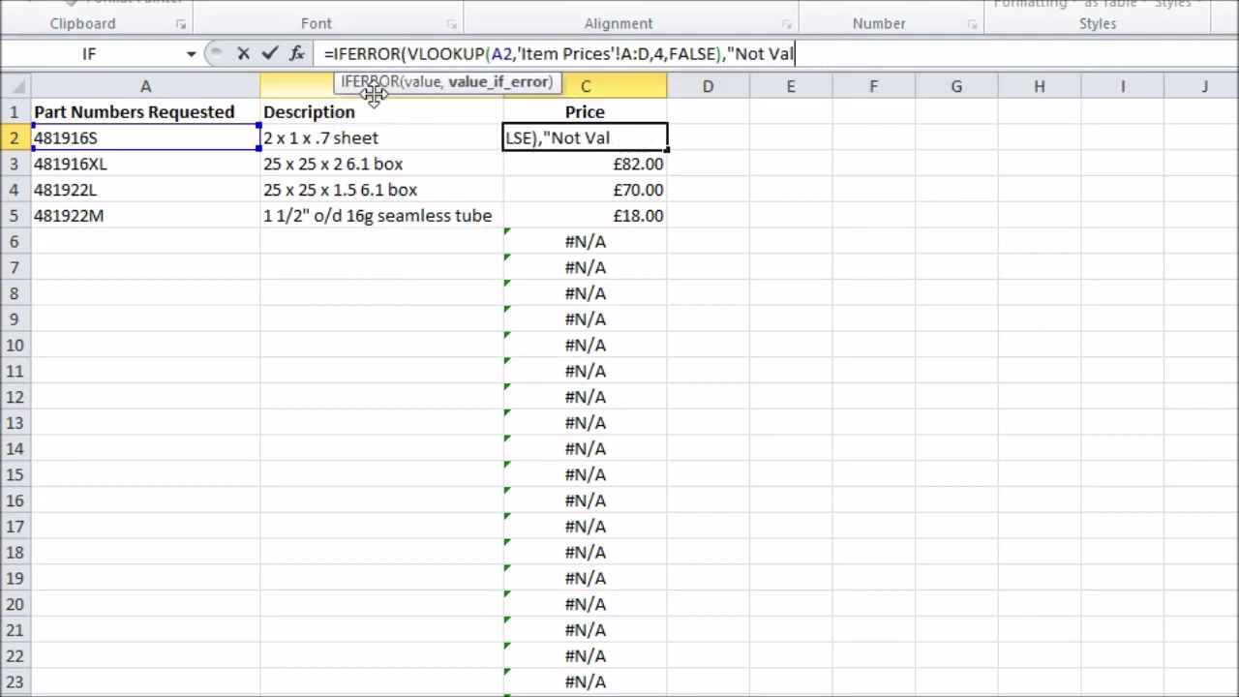
key(BackSpace)
key(BackSpace)
text(a valid)
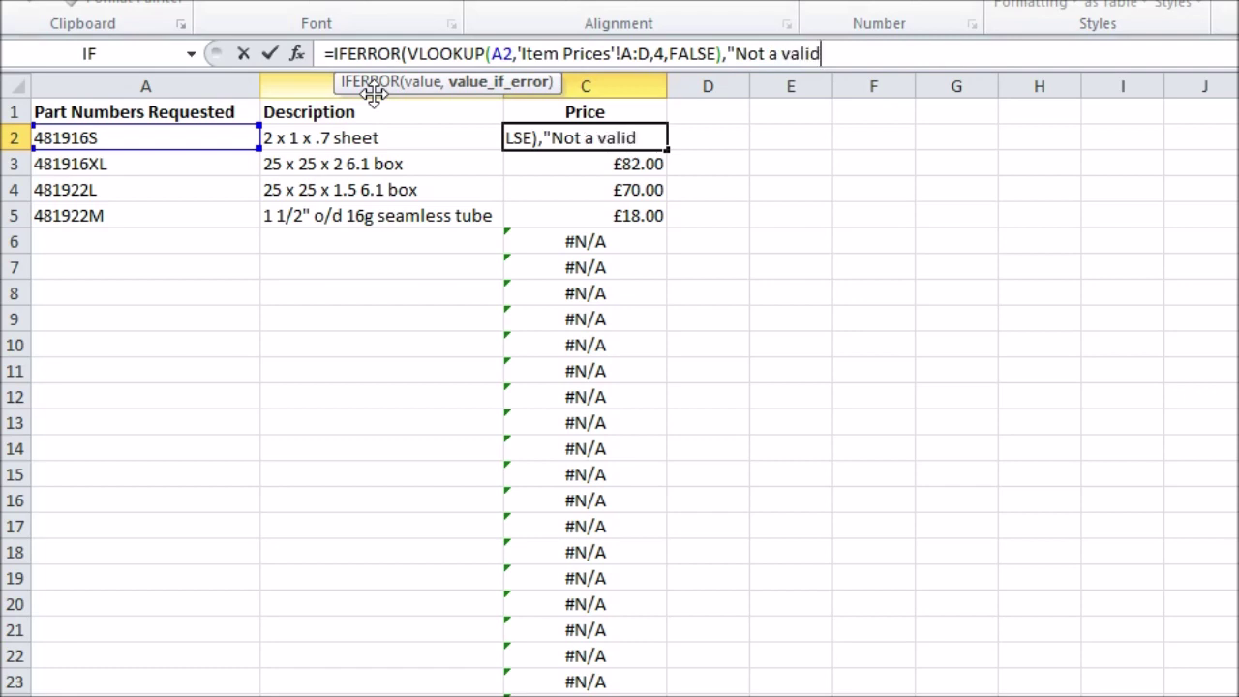
text(rt )
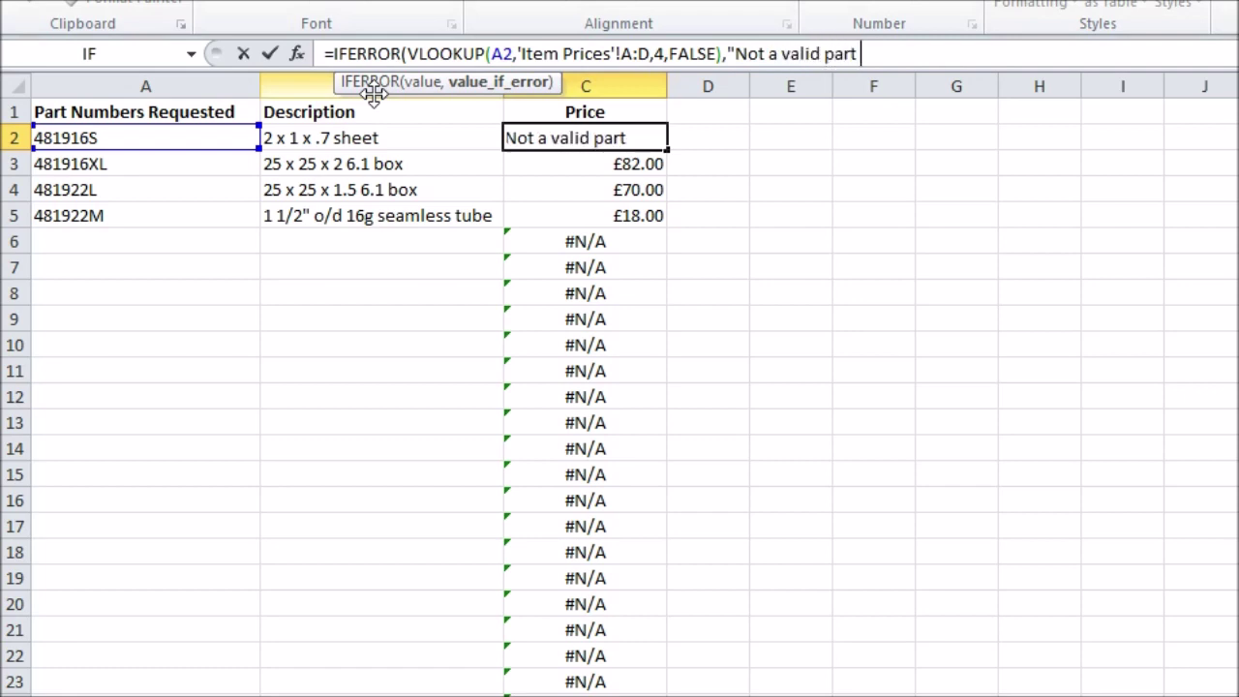
text(number."))
key(Return)
click(617, 136)
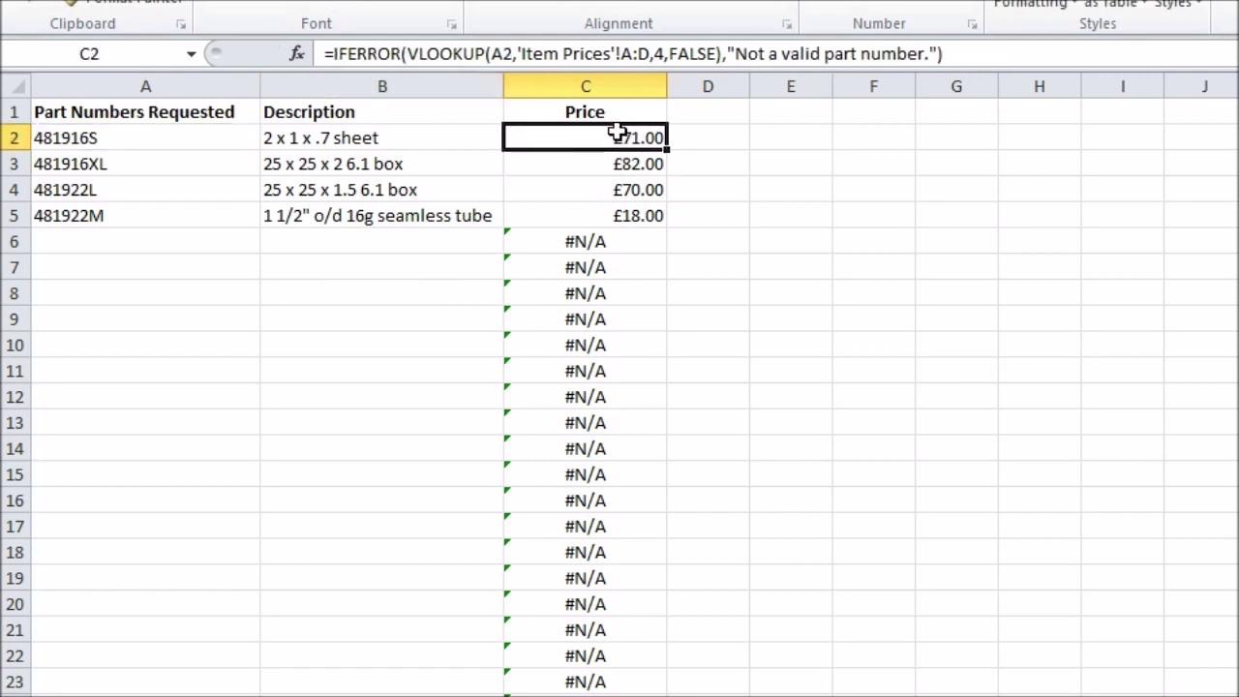
drag(666, 151, 666, 693)
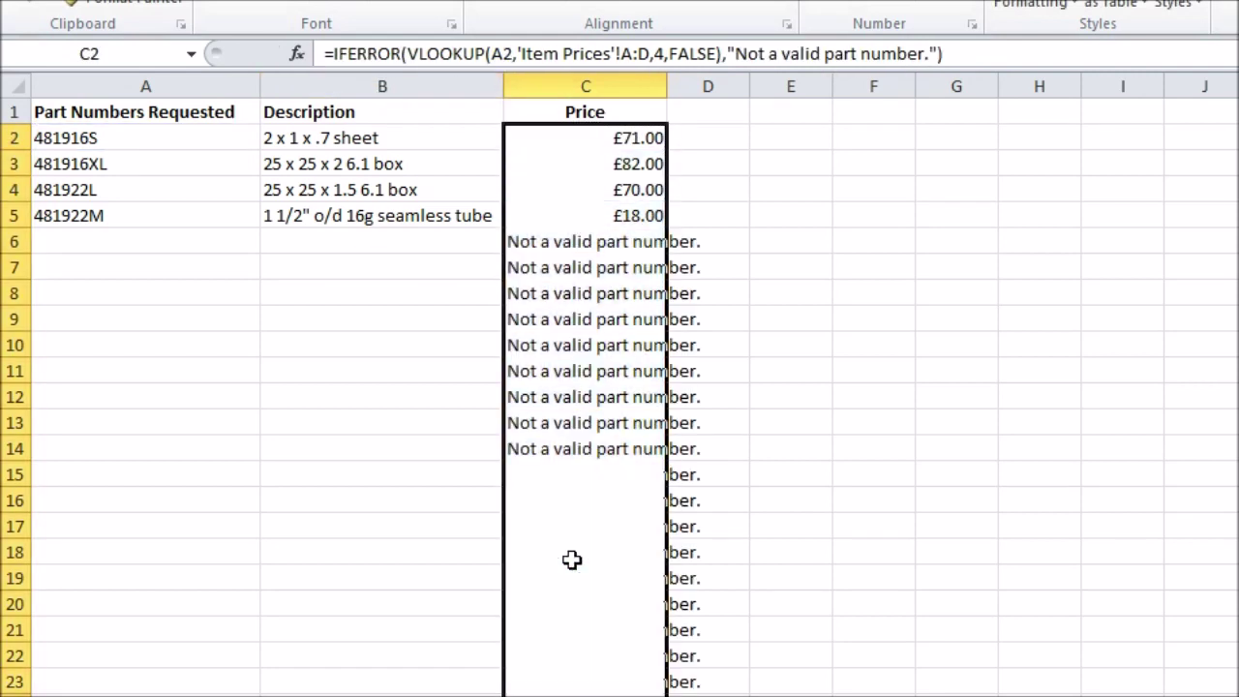
click(572, 559)
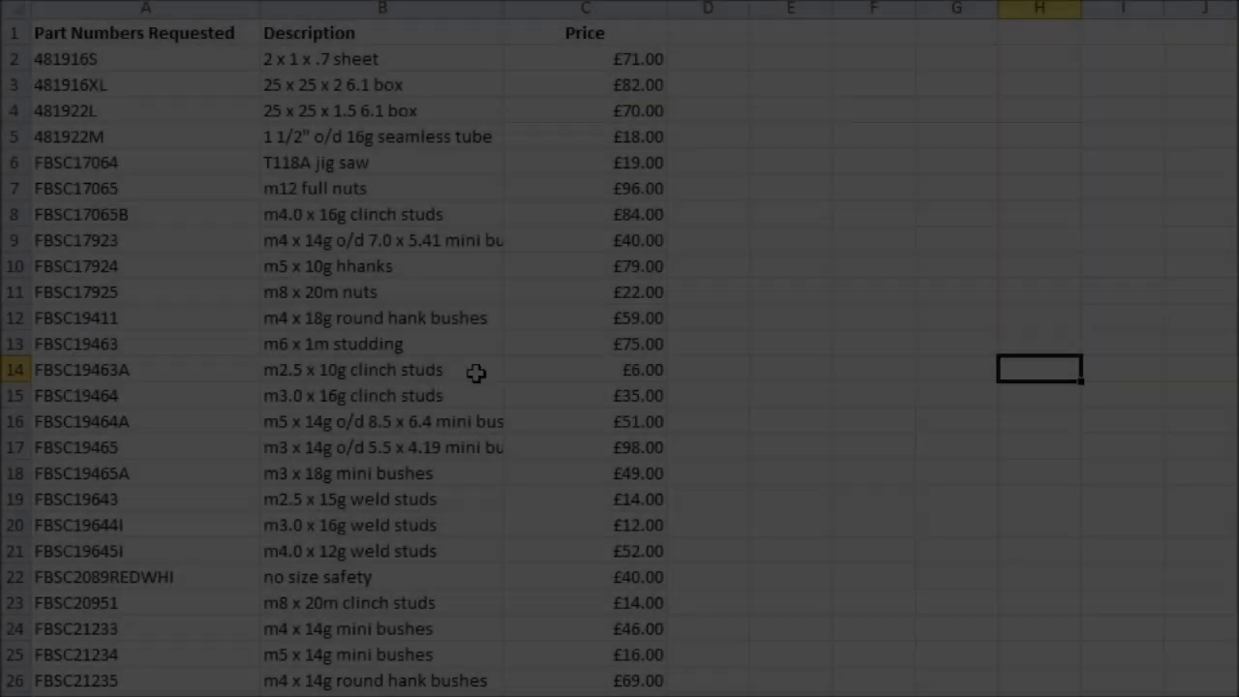
Clear the old part numbers and paste eleven new ones starting at A2.
drag(105, 58, 105, 680)
key(Delete)
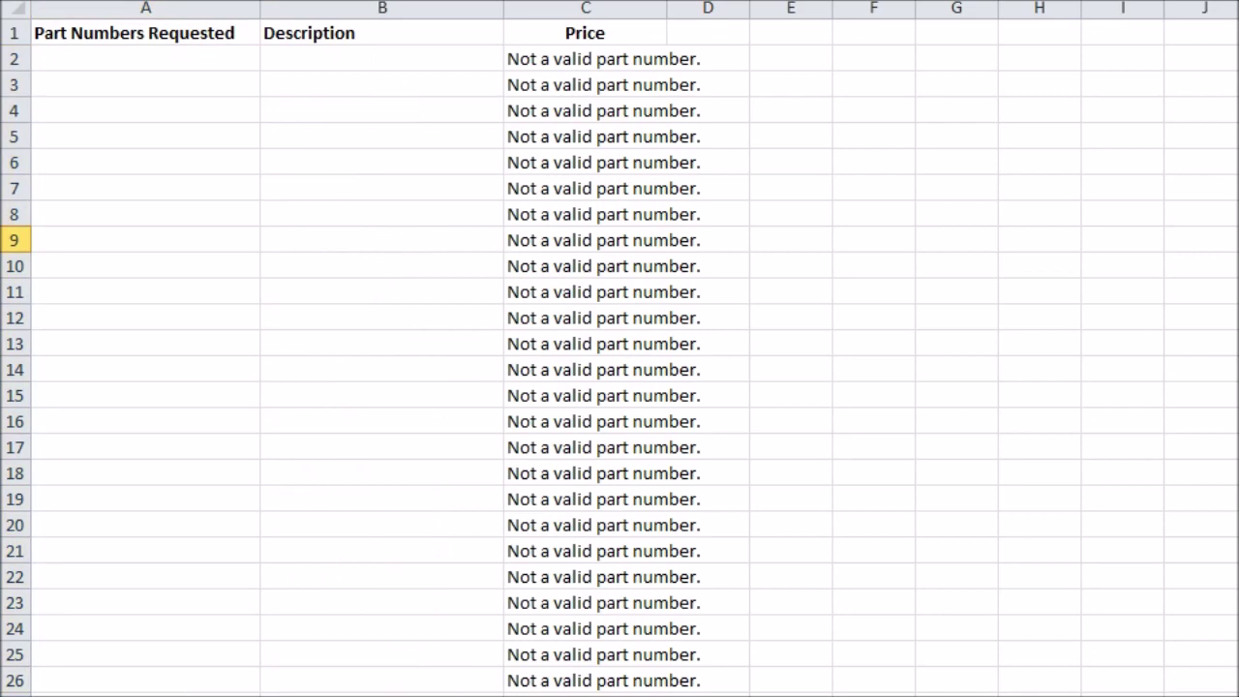
click(127, 56)
text(GOALPORTA3 GOALPORTA4 GOALPORTA5 GOALPORTA6 GOALPUGG GOALPUGGUB JC457AB LAW MANBASE MANFRAME MANSLELRED)
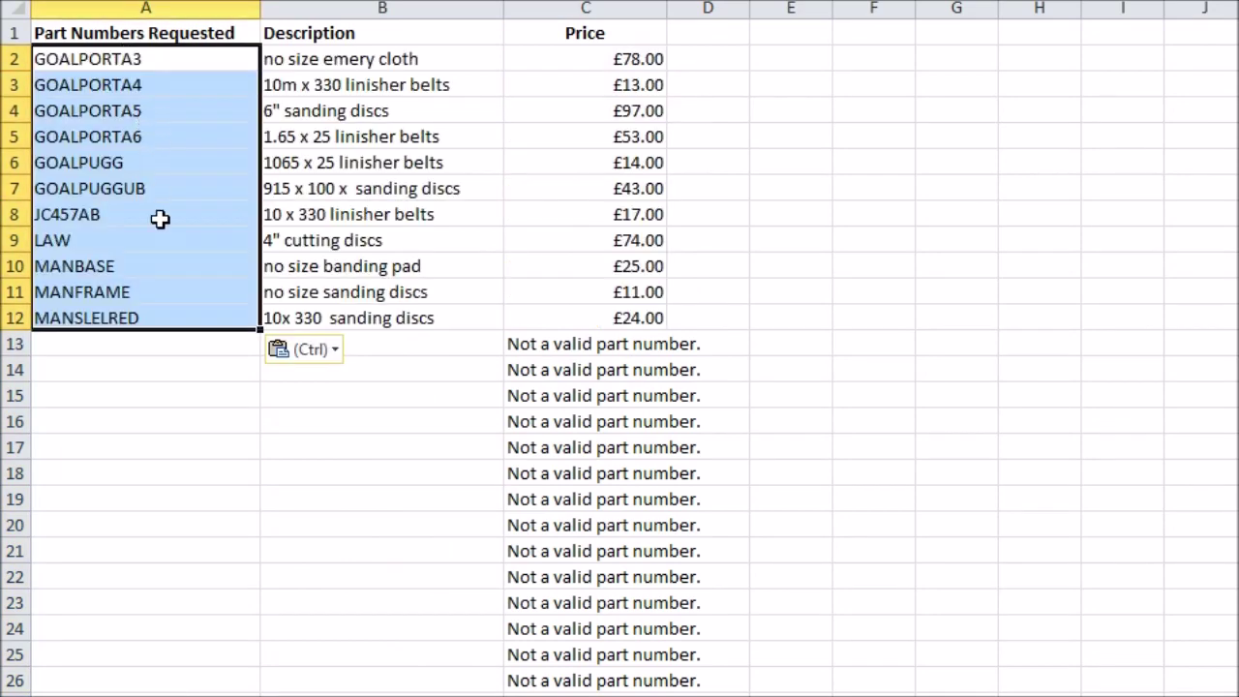
Copy the filled rows to the parts data sheet and paste six more part numbers at A27.
drag(14, 58, 14, 314)
key(ctrl+c)
key(ctrl+Page_Down)
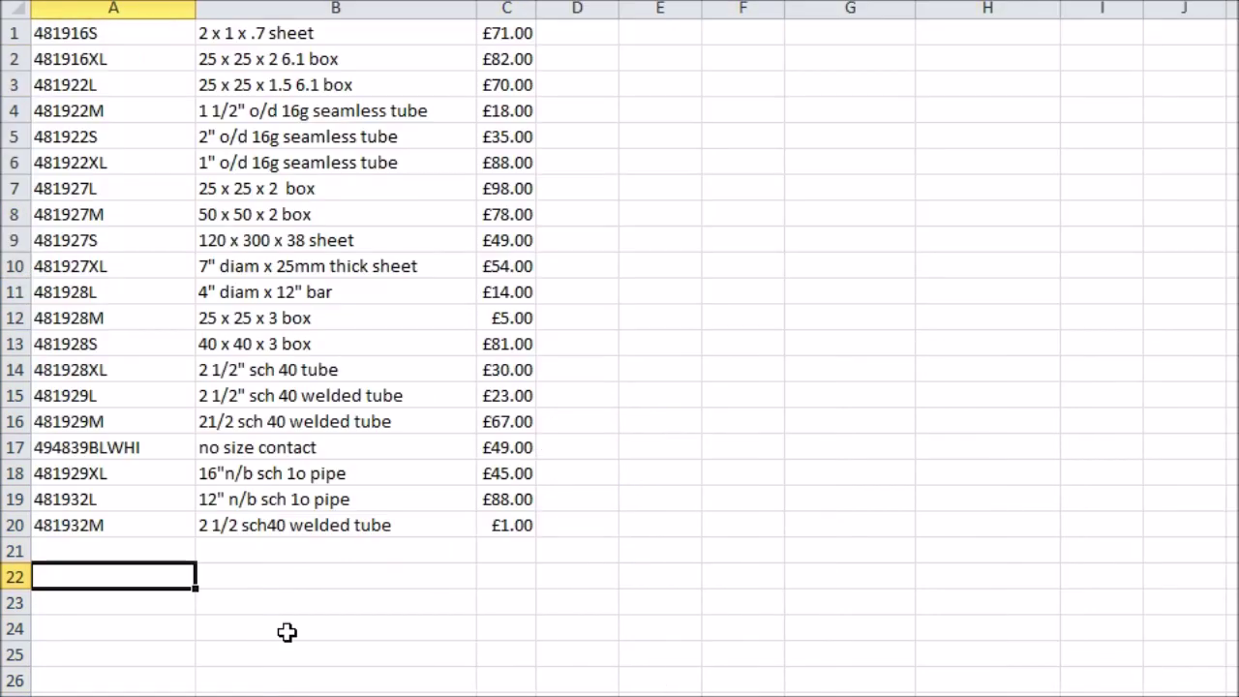
scroll(77, 297, down, 5)
click(15, 214)
key(ctrl+v)
click(437, 426)
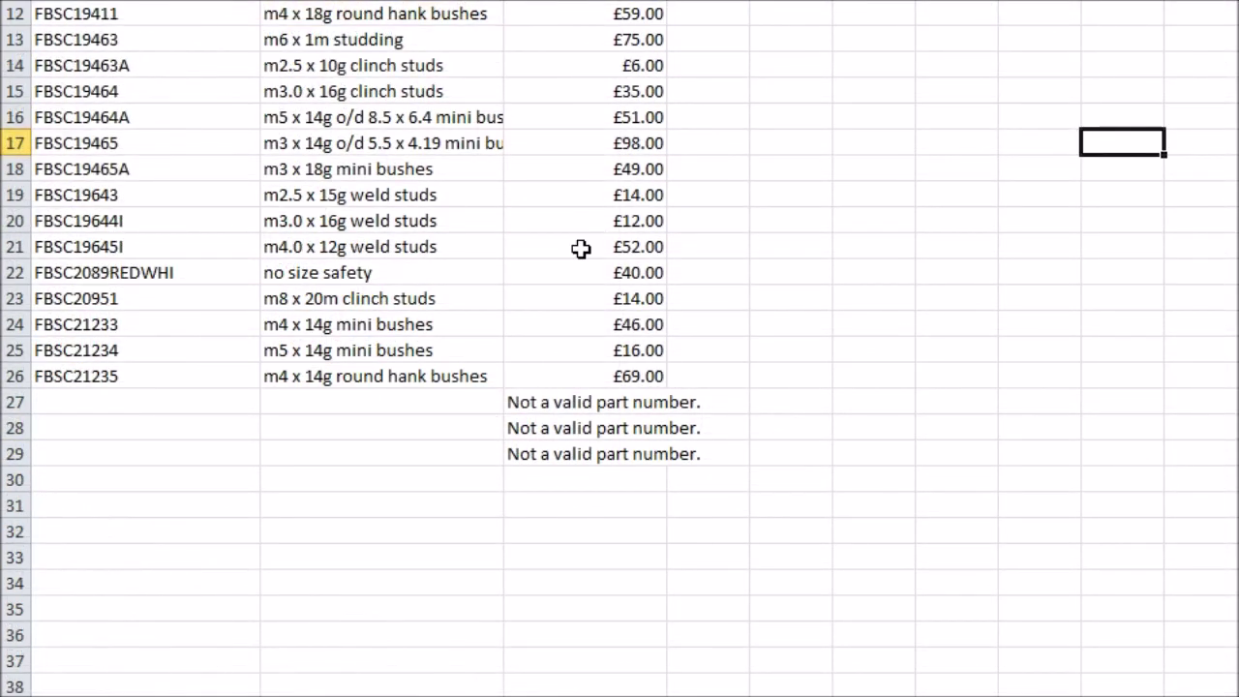
click(581, 248)
click(88, 401)
key(ctrl+v)
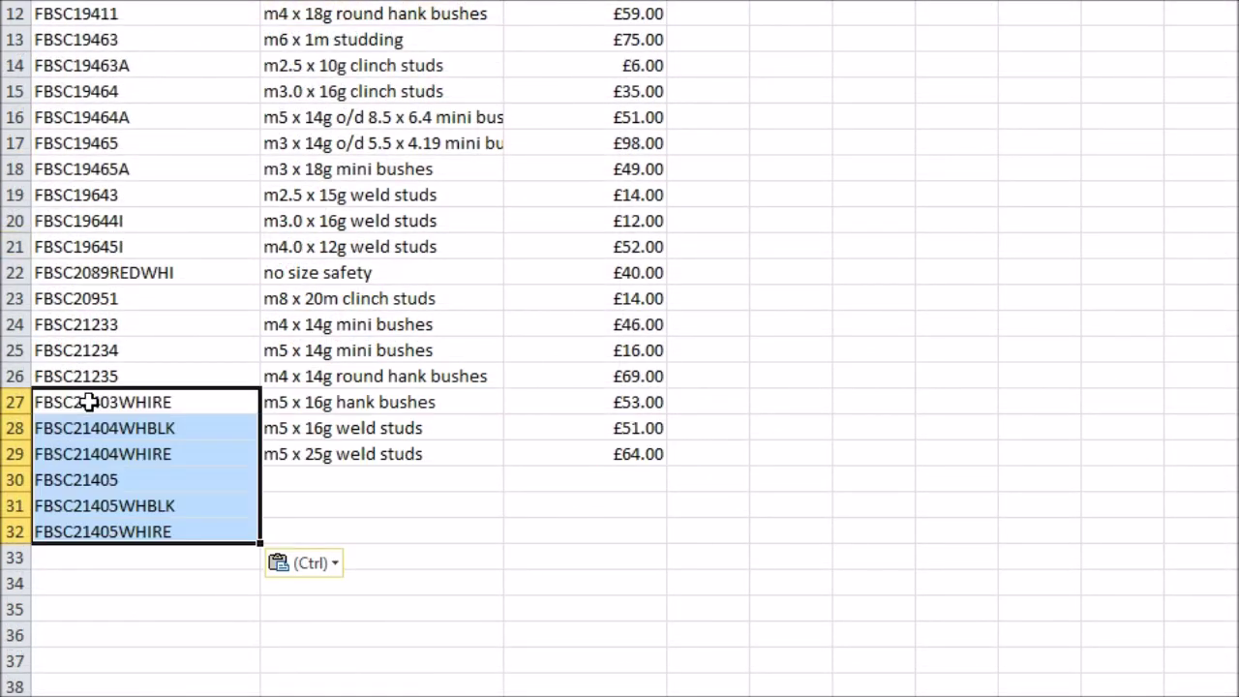
drag(368, 456, 669, 539)
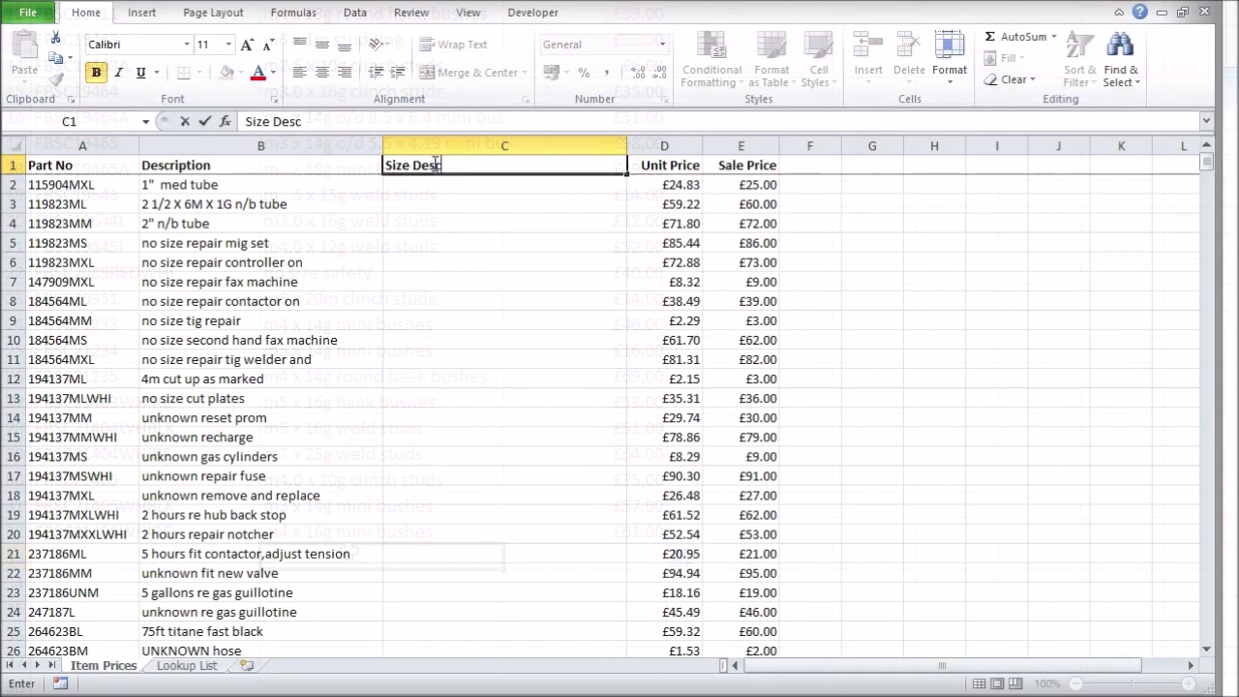
Enter the headings Size Description, Shipping Fee and CQC Scheme in C1, F1 and G1.
text(scription)
key(Tab)
key(Tab)
key(Tab)
text(Shipping Fee)
key(Tab)
text(CQC Scheme)
Convert A1:G407 into an Excel table with headers.
click(141, 13)
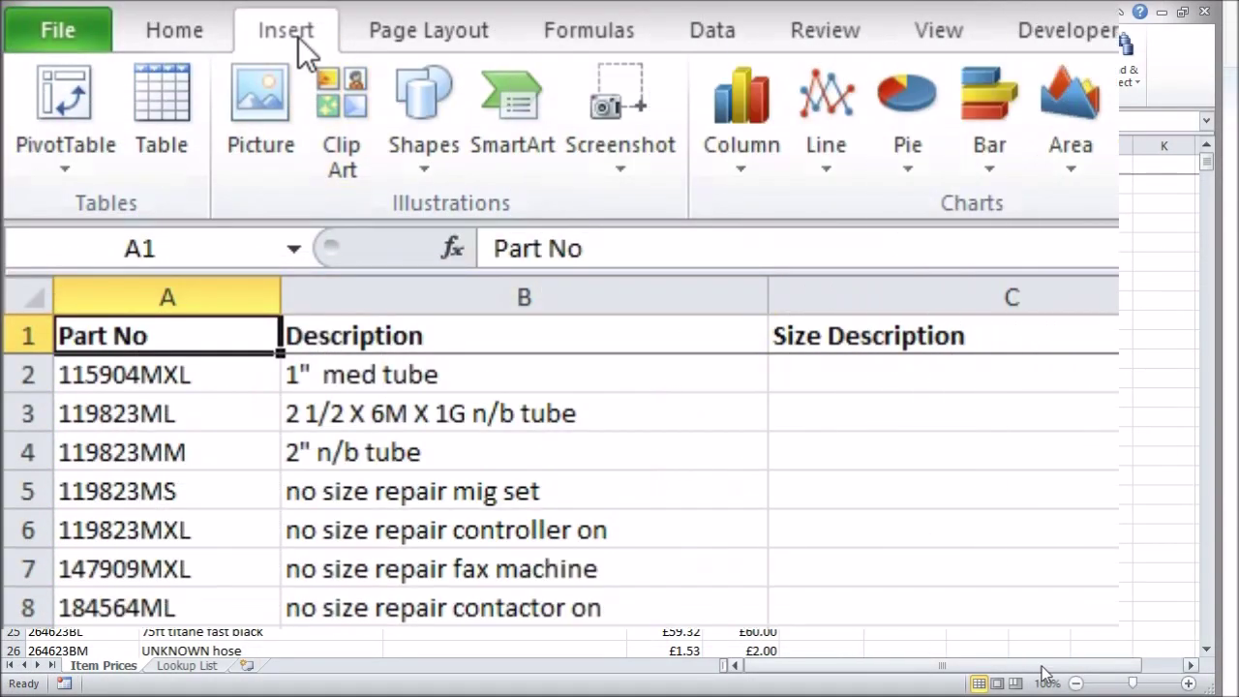
click(164, 101)
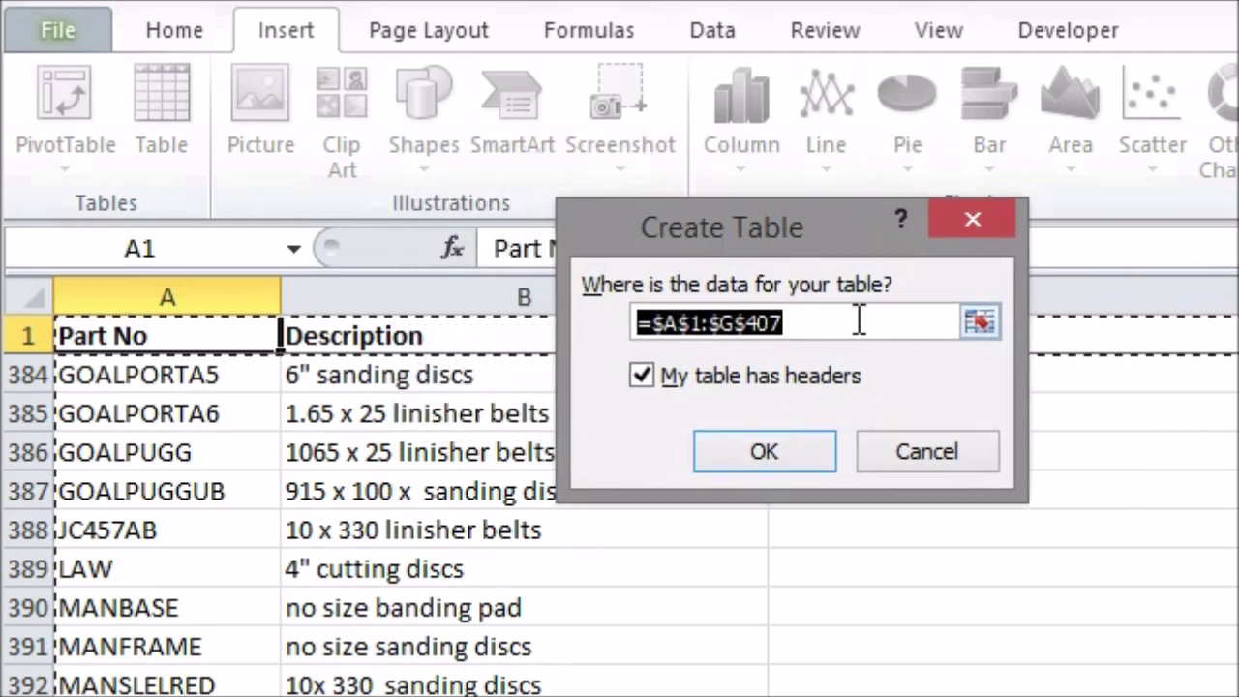
click(765, 453)
click(712, 474)
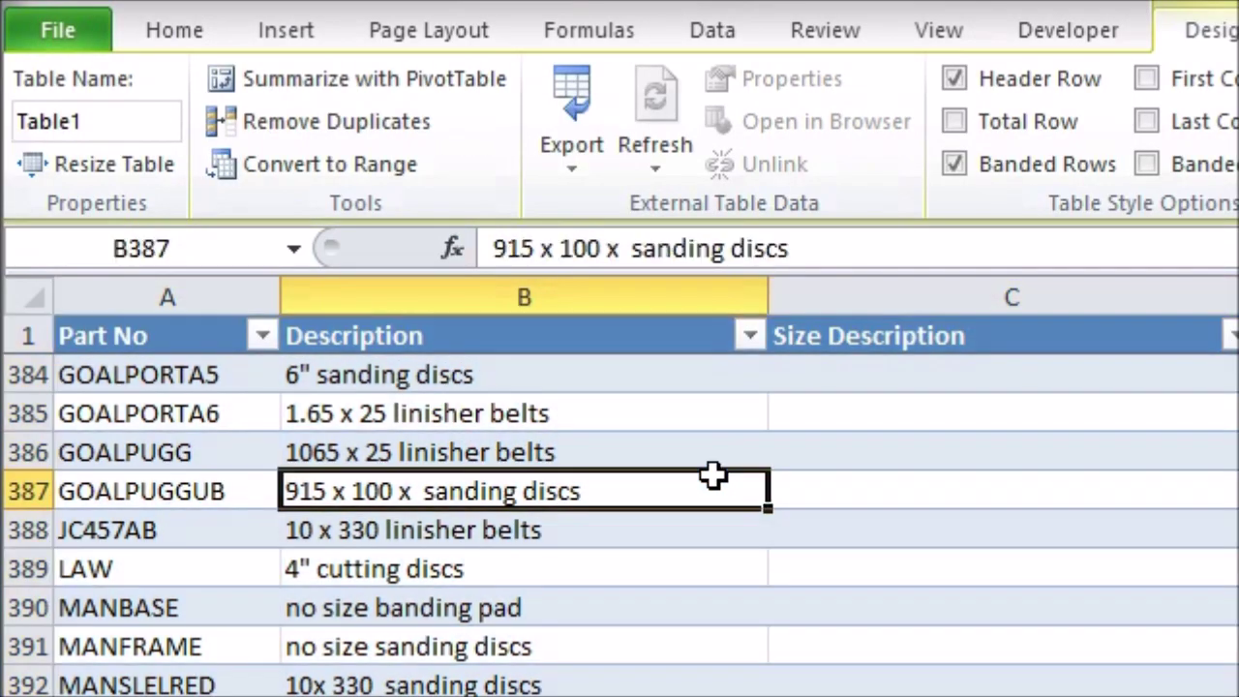